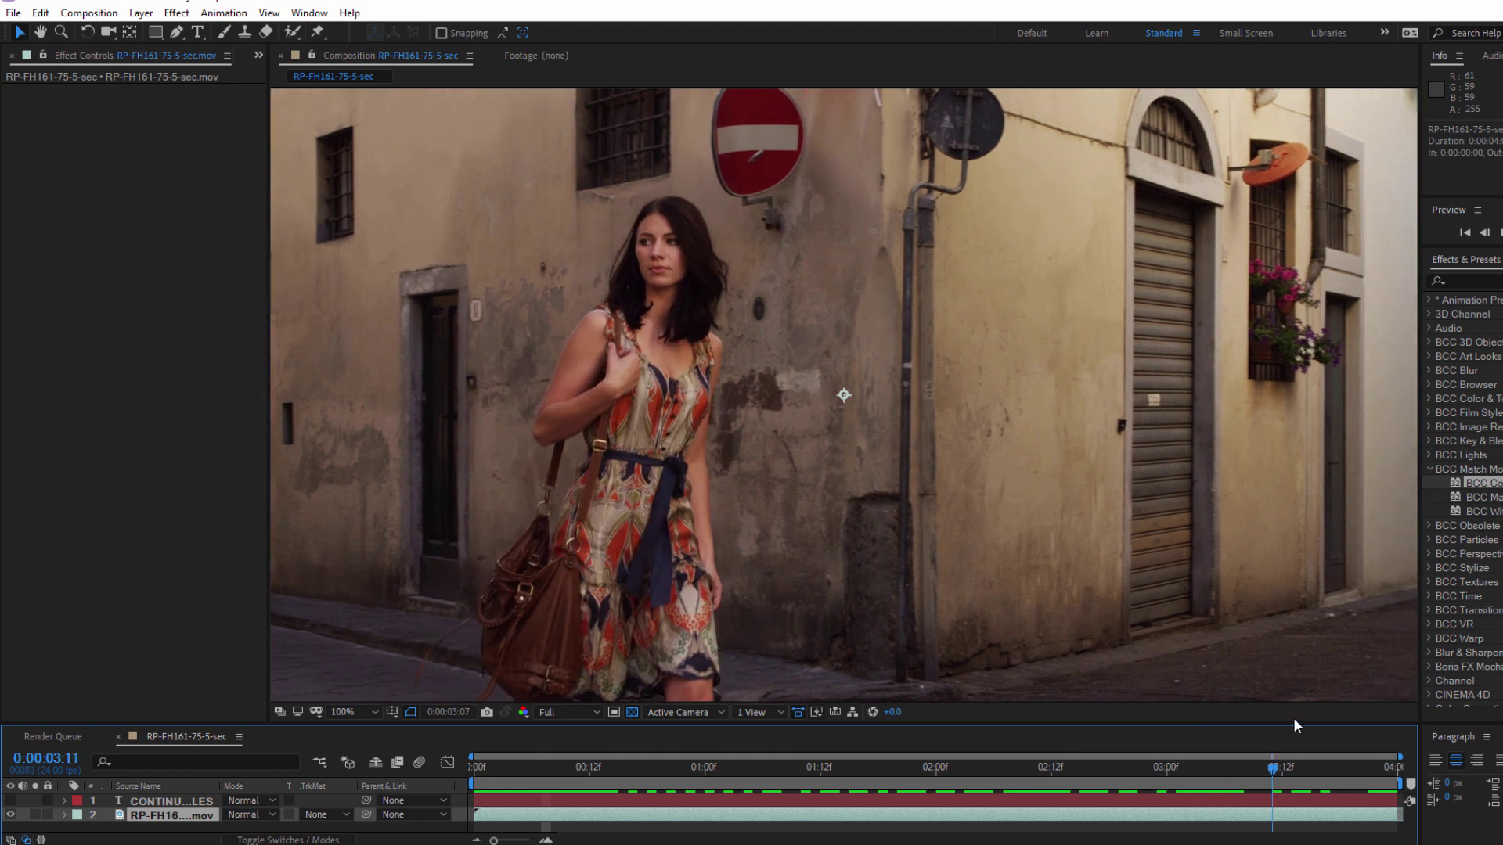
Review the street clip with the CONTINUUM TITLES text layer shown over it, ending at the first frame
key("space")
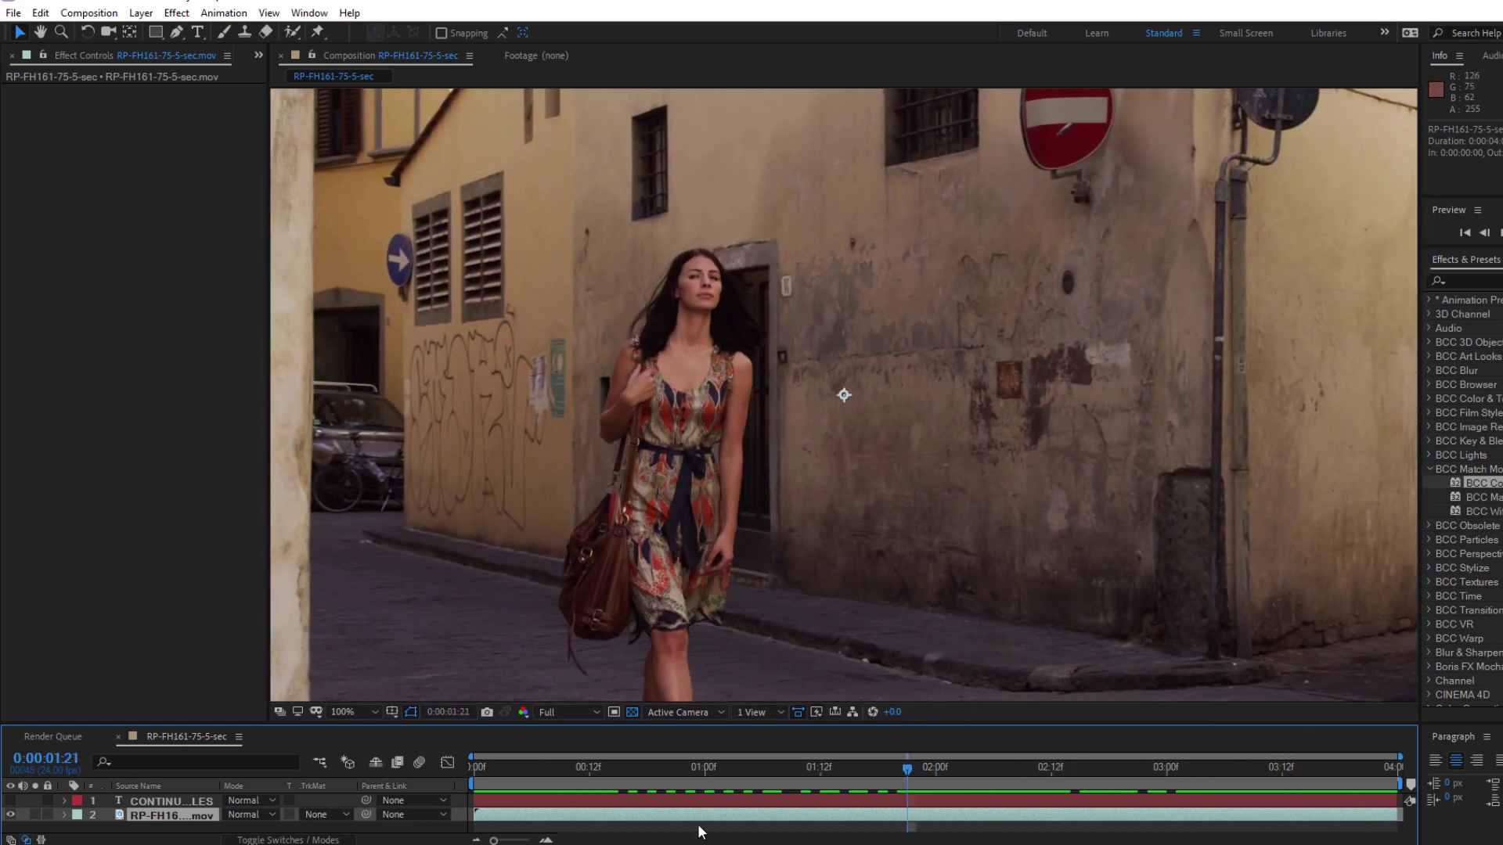
left_click_drag(902, 770, 1051, 740)
left_click(11, 801)
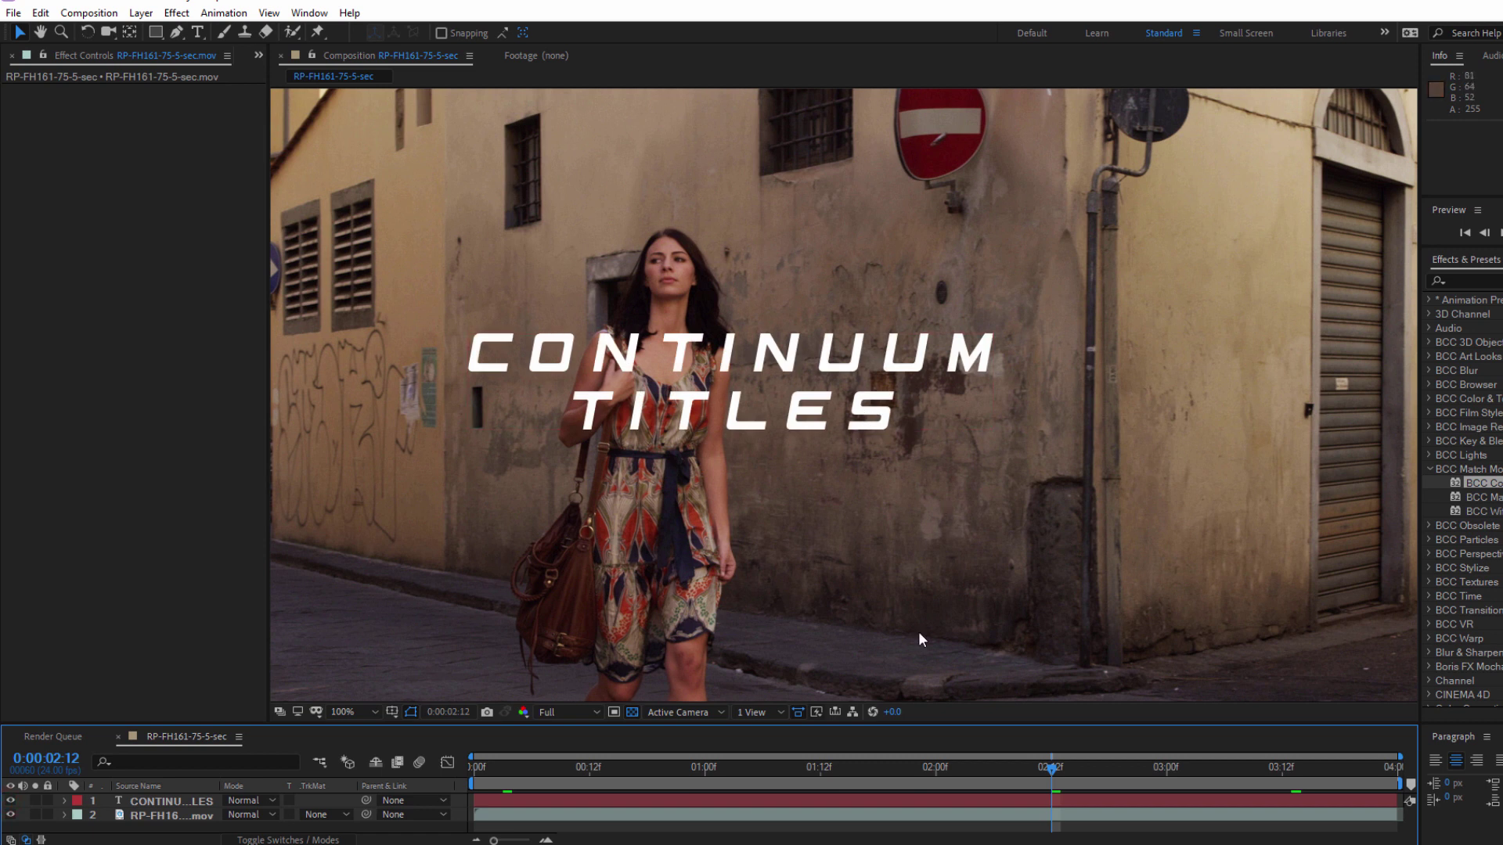
left_click_drag(1050, 771, 439, 793)
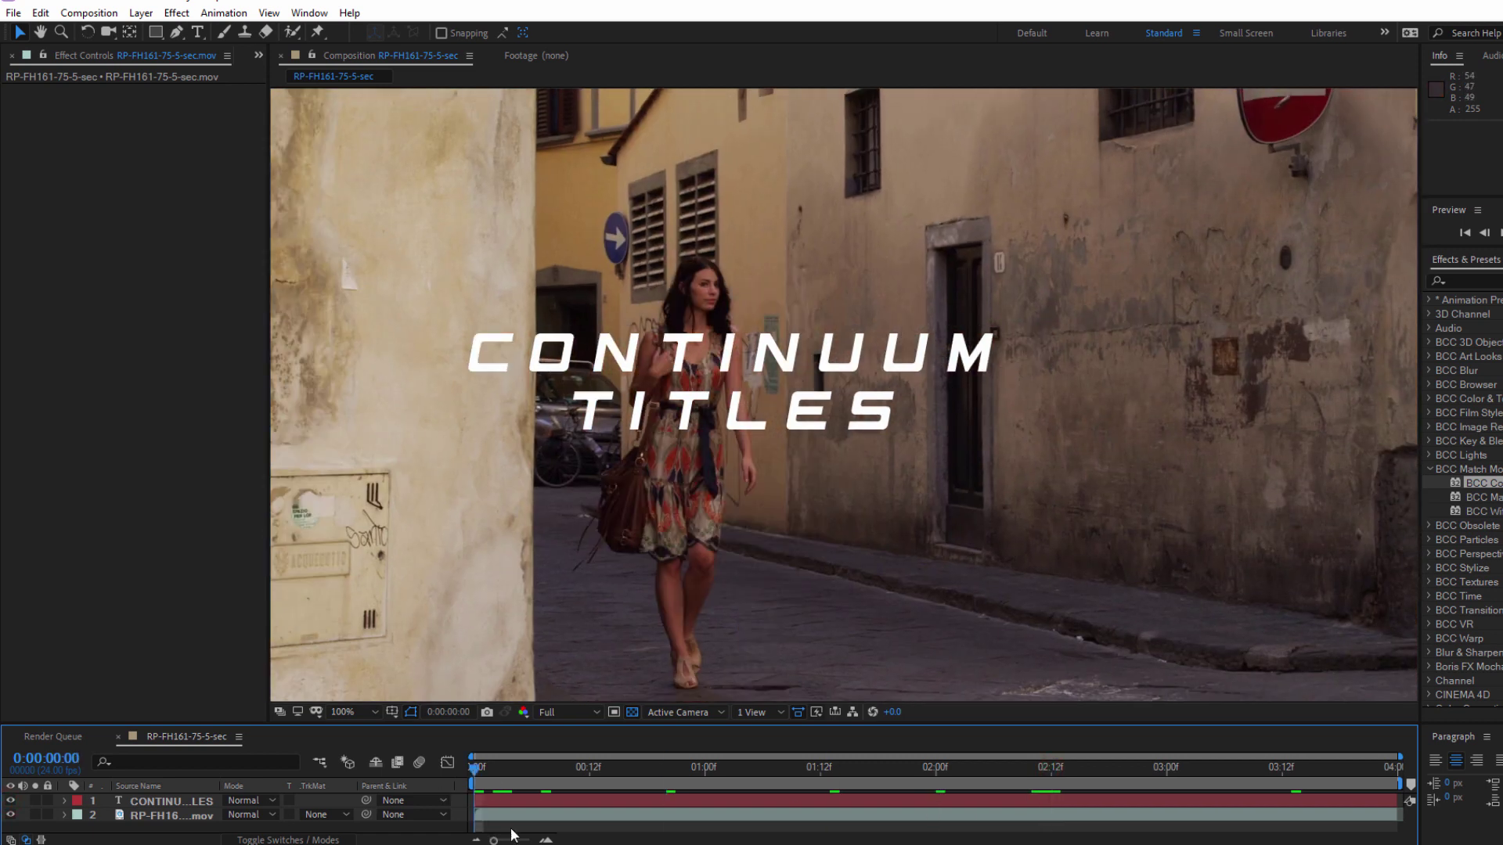
Apply BCC Corner Pin Studio to the street footage layer and set its workflow to Apply to Background
left_click_drag(1408, 482, 675, 818)
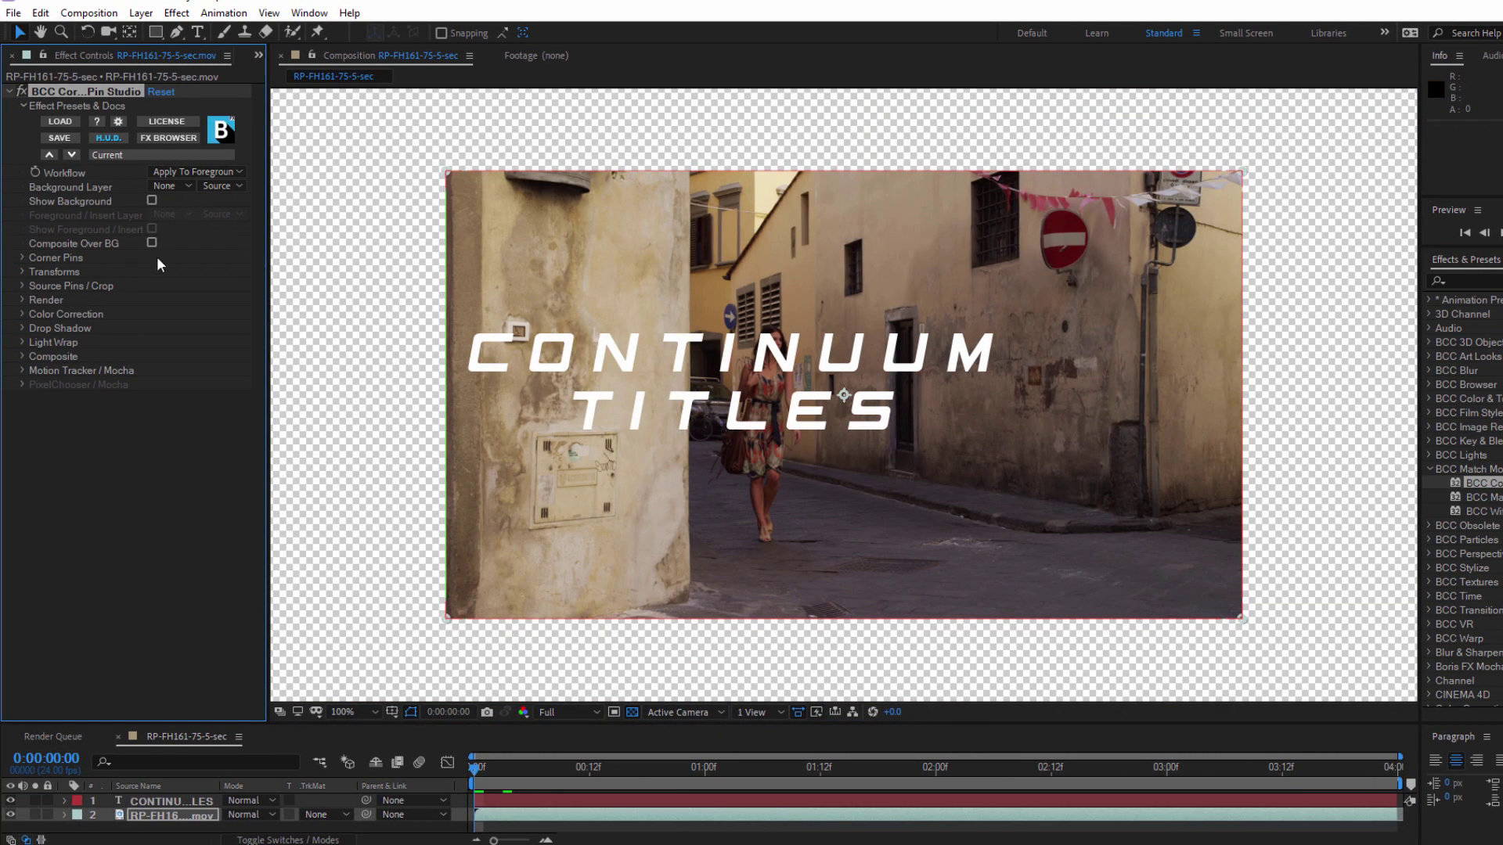
left_click(201, 172)
left_click(280, 208)
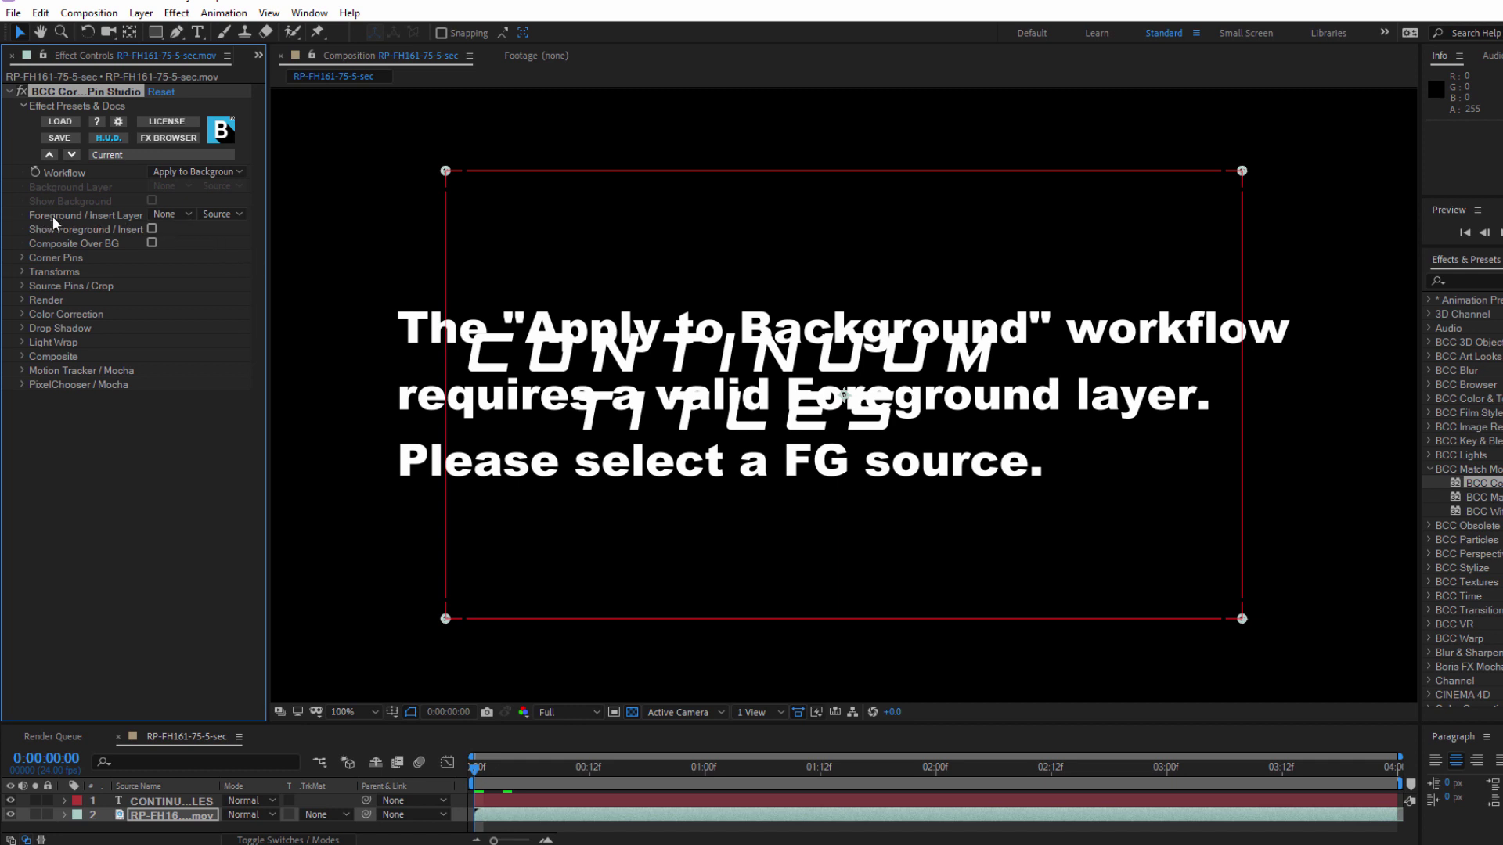
Use CONTINUUM TITLES as the effect's foreground layer composited over the background, and hide the original text layer
left_click(185, 215)
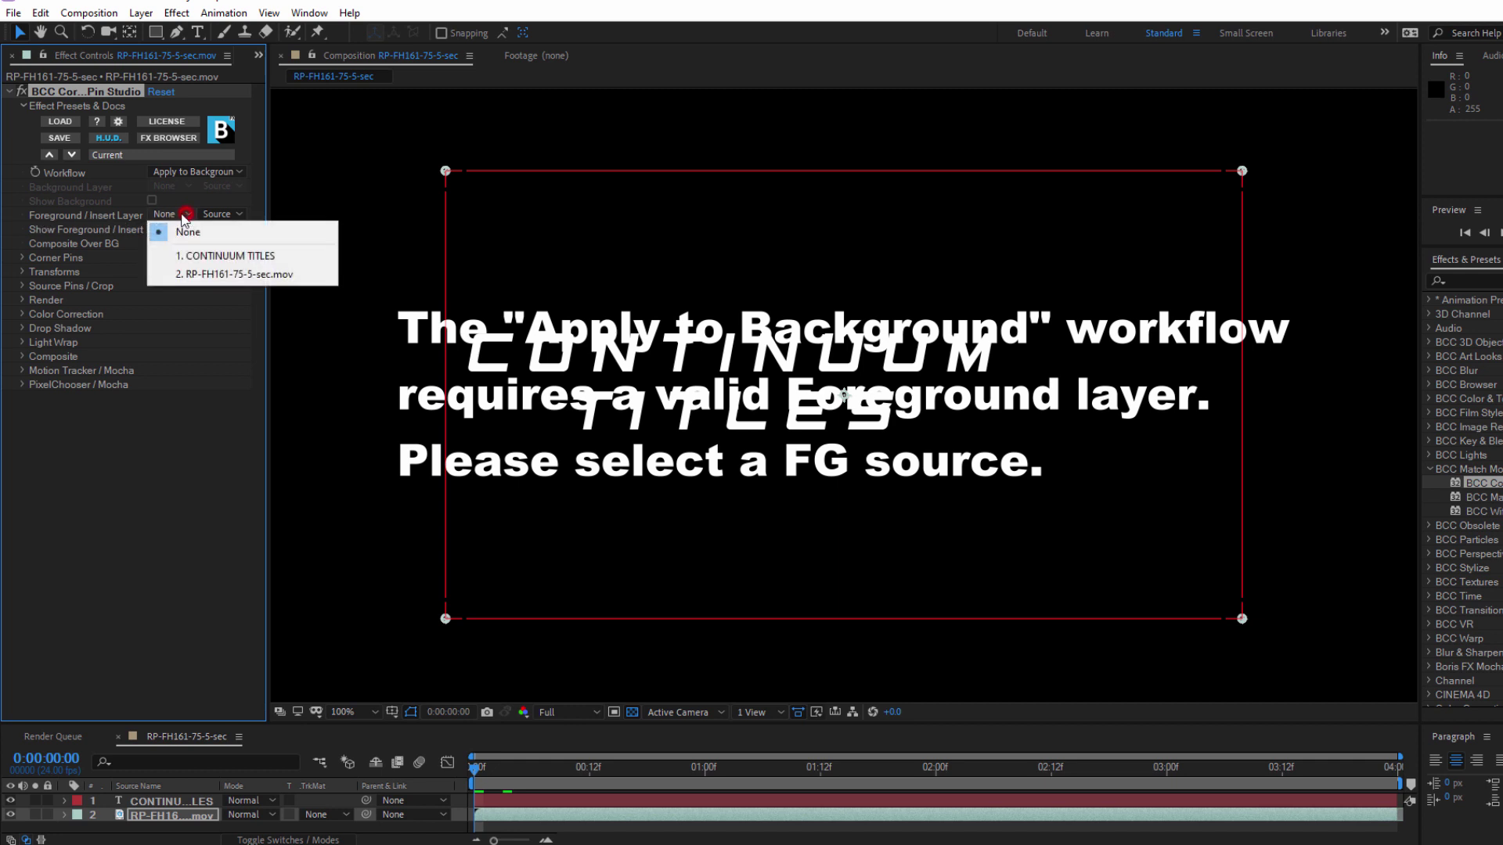
left_click(225, 255)
left_click(152, 243)
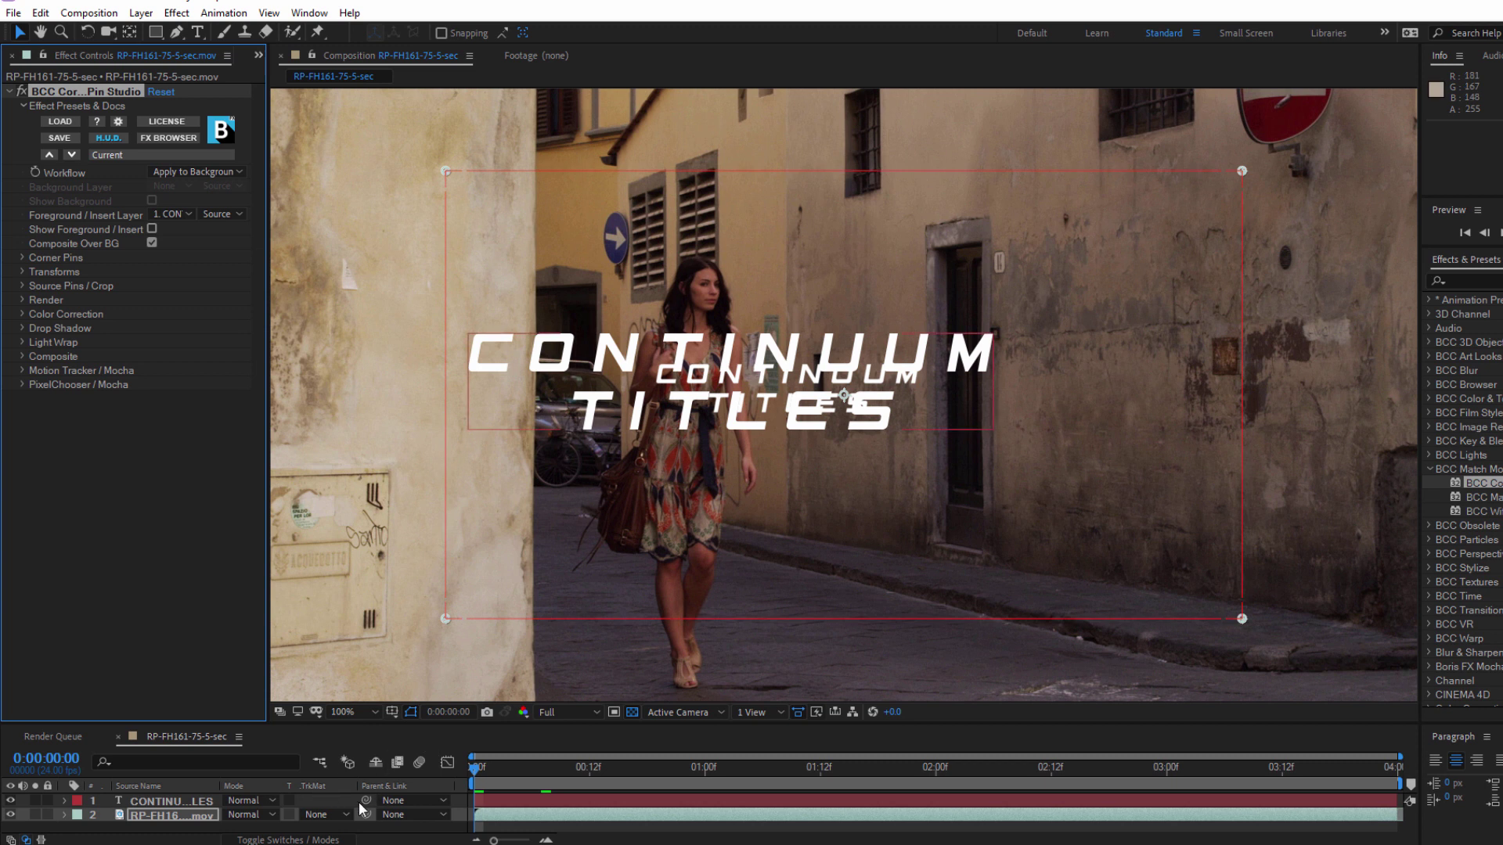
left_click(11, 800)
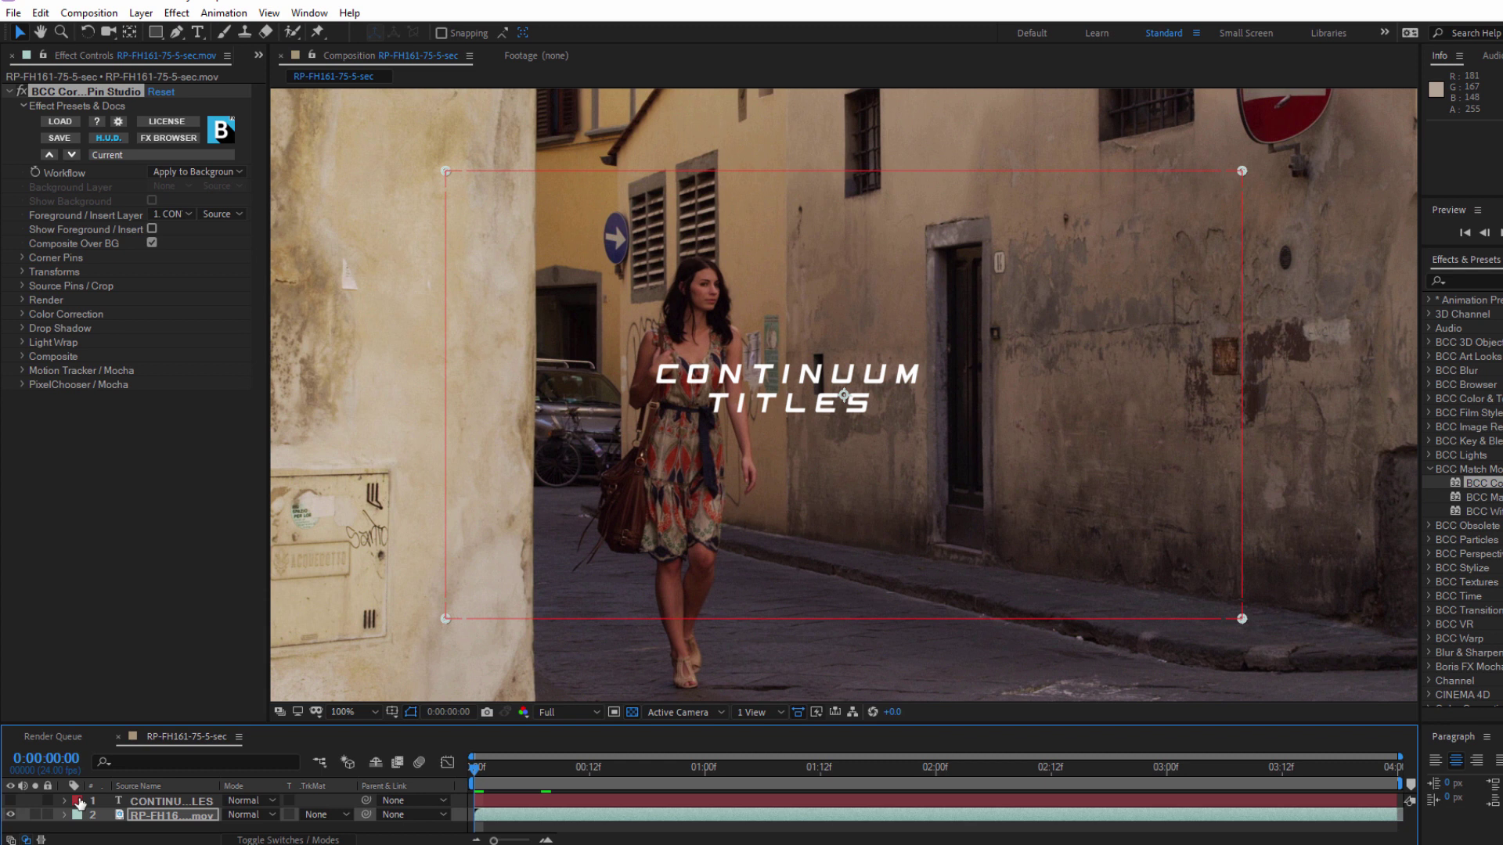
Open the Mocha motion tracker for the corner pins and go to frame 0
left_click(22, 370)
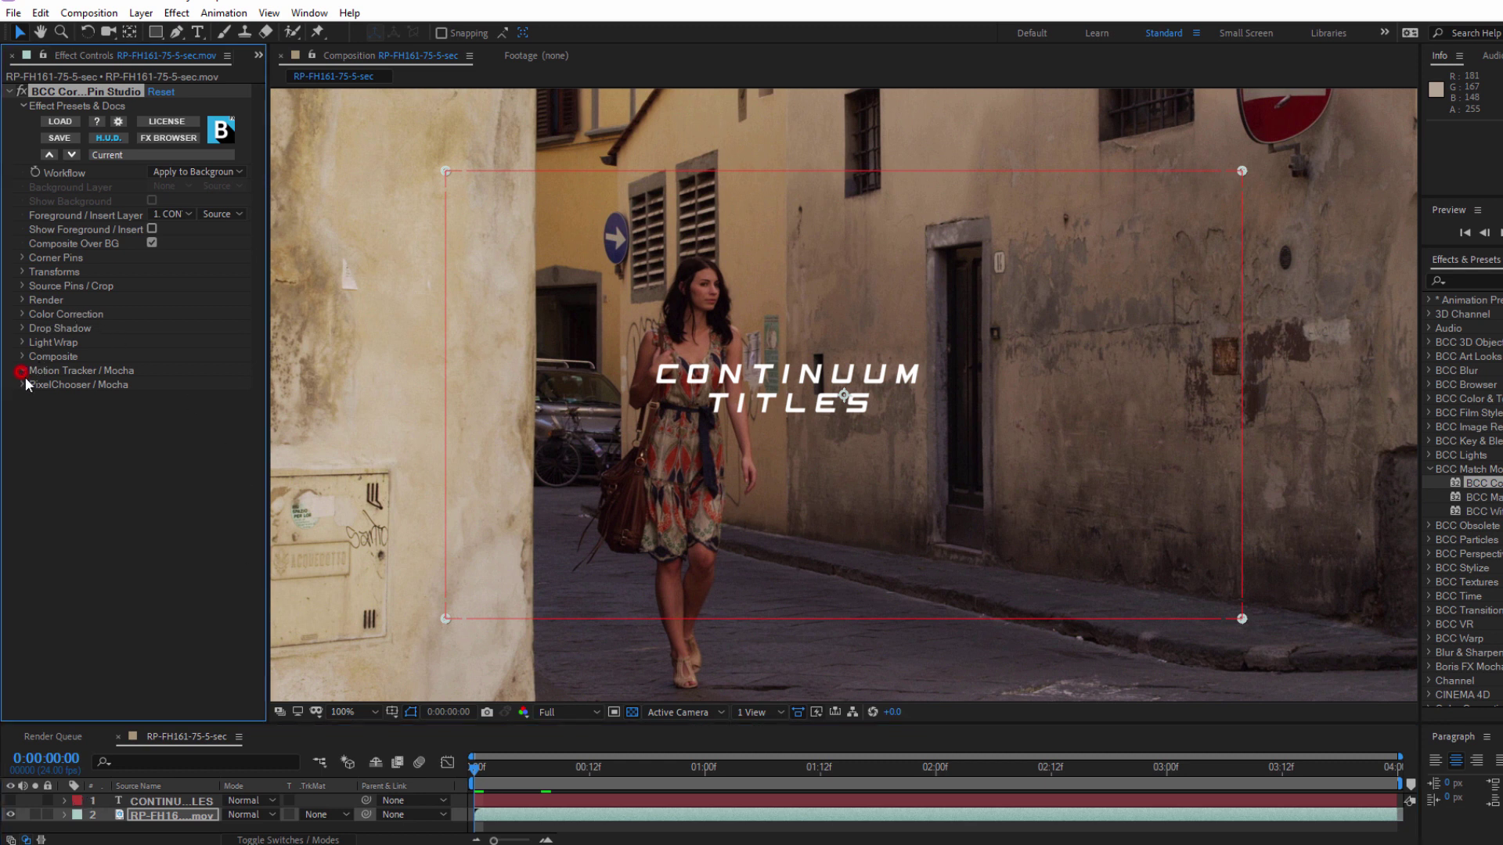
left_click(149, 401)
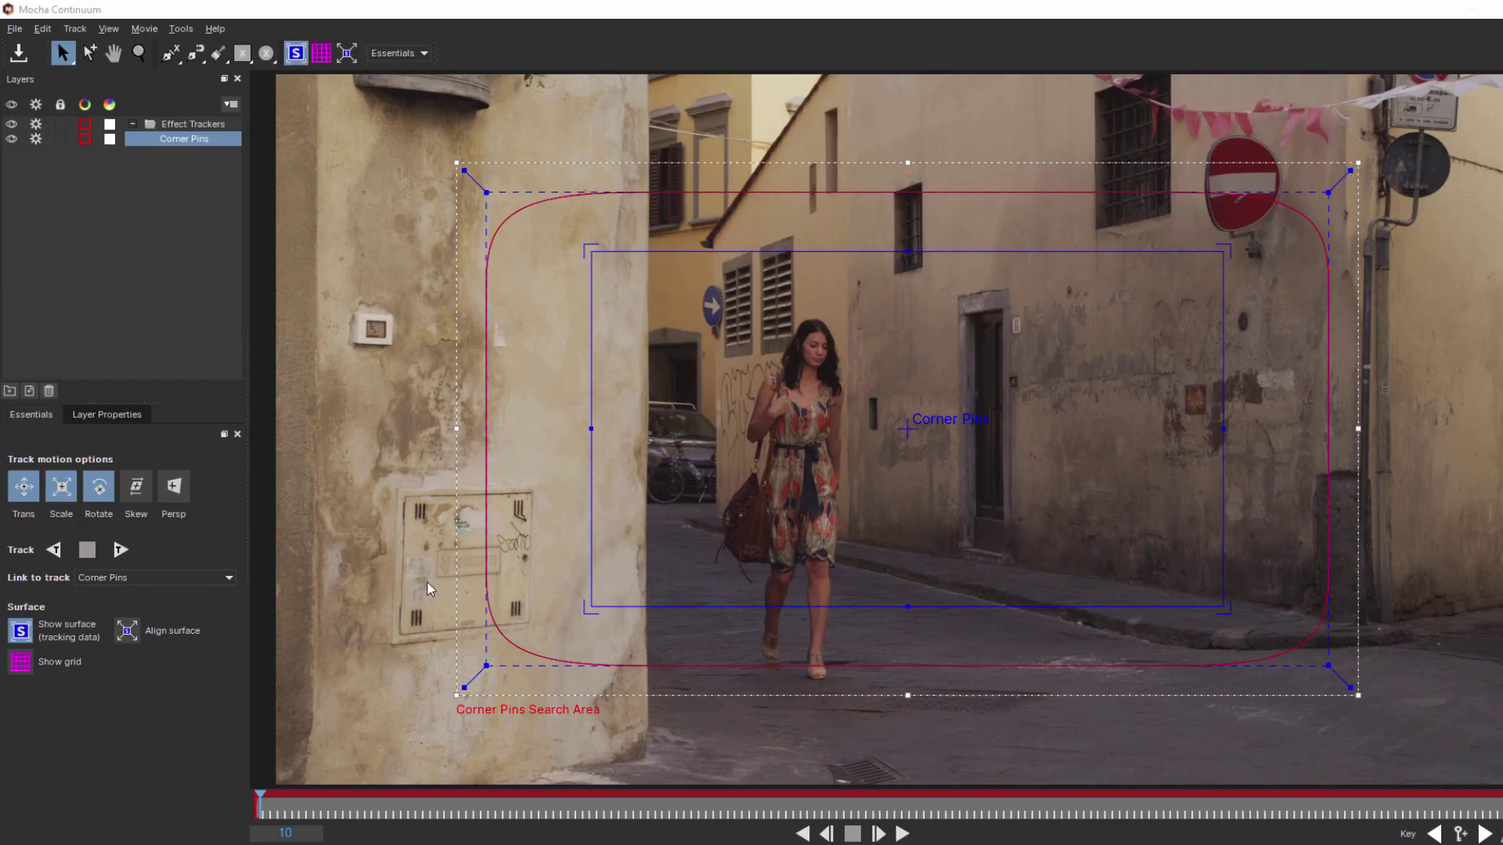
key("Left")
key("Left")
key("Left")
key("Left")
key("Left")
key("Left")
key("Left")
key("Left")
key("Left")
key("Left")
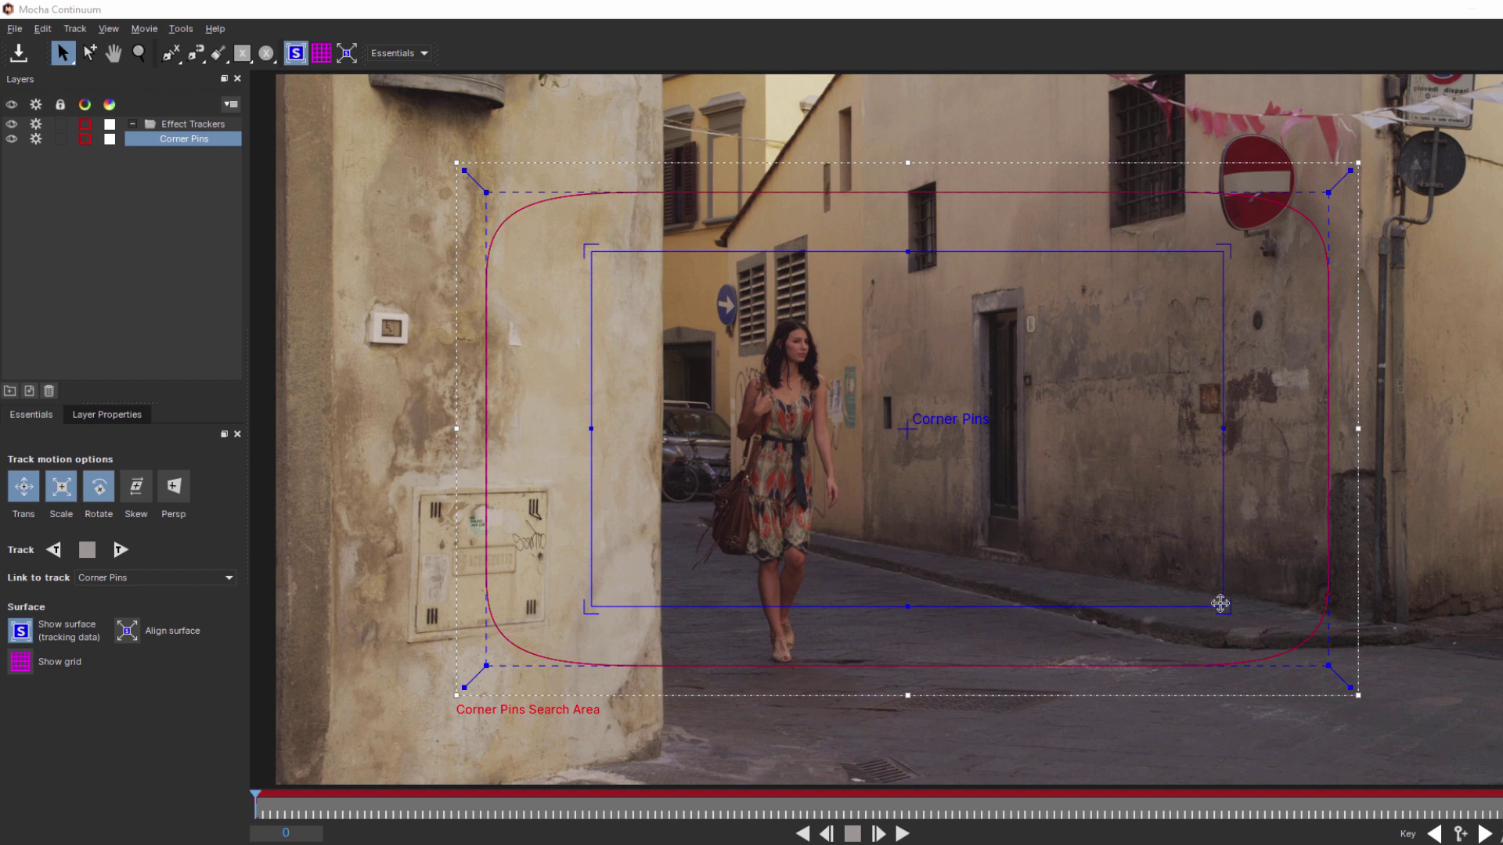
Reshape the Corner Pins search area around the bare wall between the door and the building corner
left_click_drag(486, 192, 1054, 258)
left_click_drag(486, 666, 1026, 573)
left_click_drag(1328, 666, 1334, 592)
left_click_drag(1328, 193, 1324, 228)
Place the four surface corners in perspective on the bare wall, and refine the search area into a sharp-cornered shape
left_click_drag(590, 242, 1076, 280)
left_click_drag(1227, 246, 1300, 257)
left_click_drag(587, 611, 1054, 551)
left_click_drag(1225, 611, 1304, 574)
left_click_drag(1077, 281, 1038, 254)
left_click_drag(1331, 591, 1333, 596)
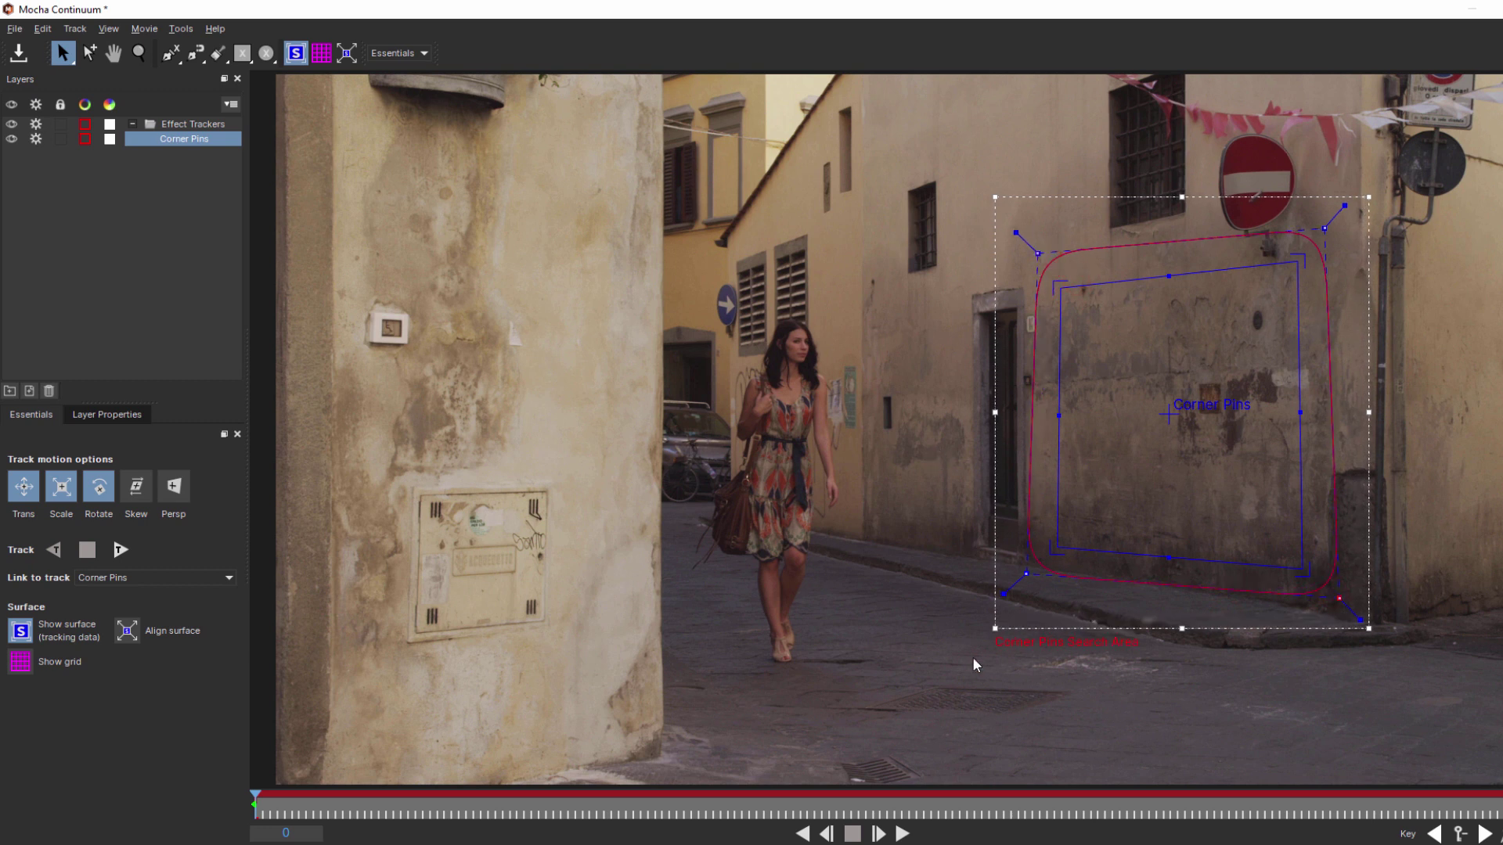
left_click_drag(1004, 598, 988, 609)
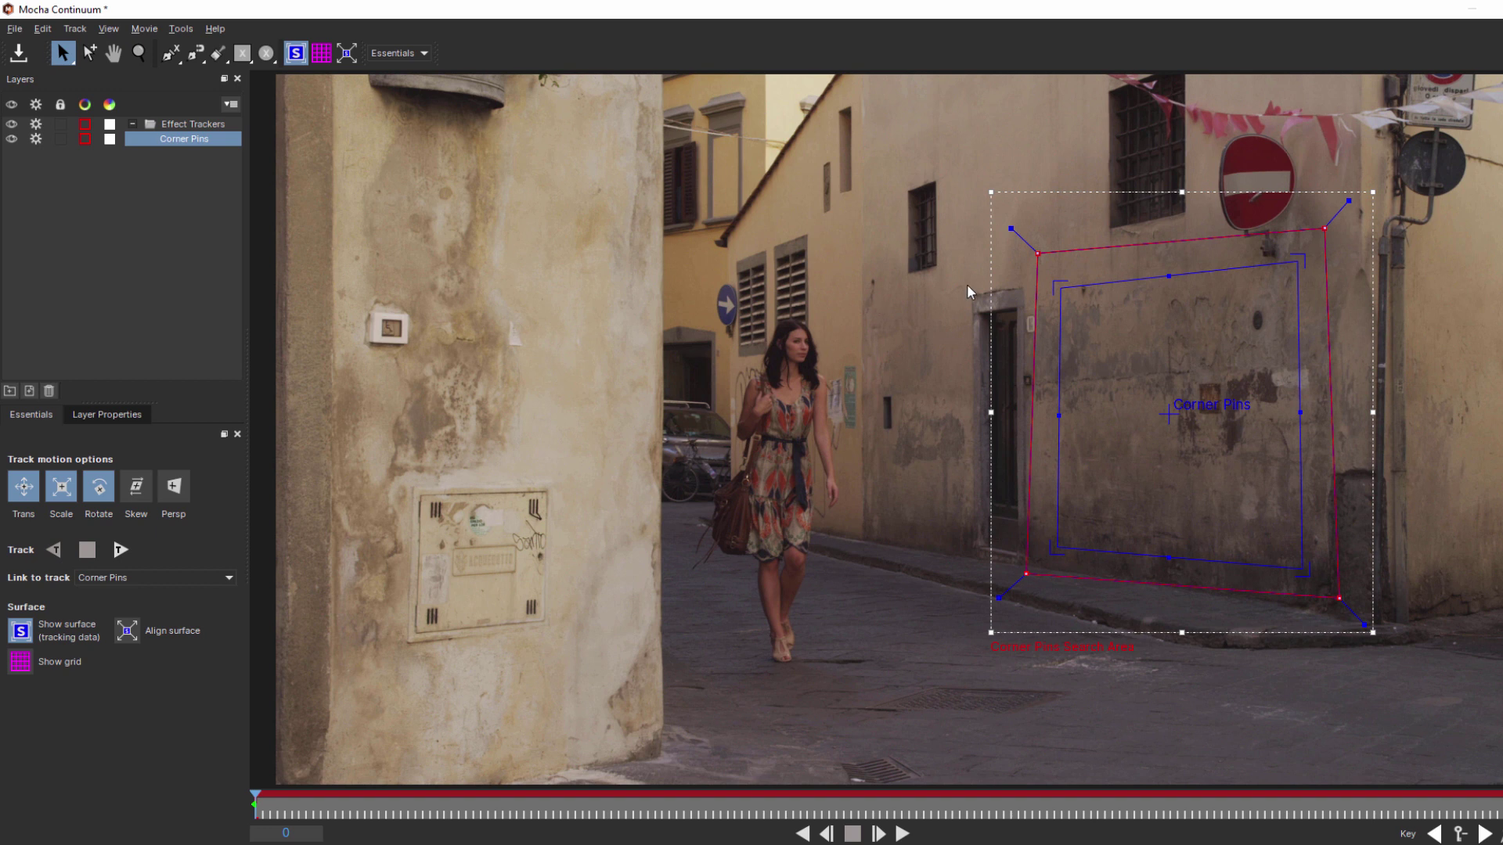
Move the search area onto the small barred window above the door and shrink it to fit around it
left_click_drag(1038, 253, 878, 157)
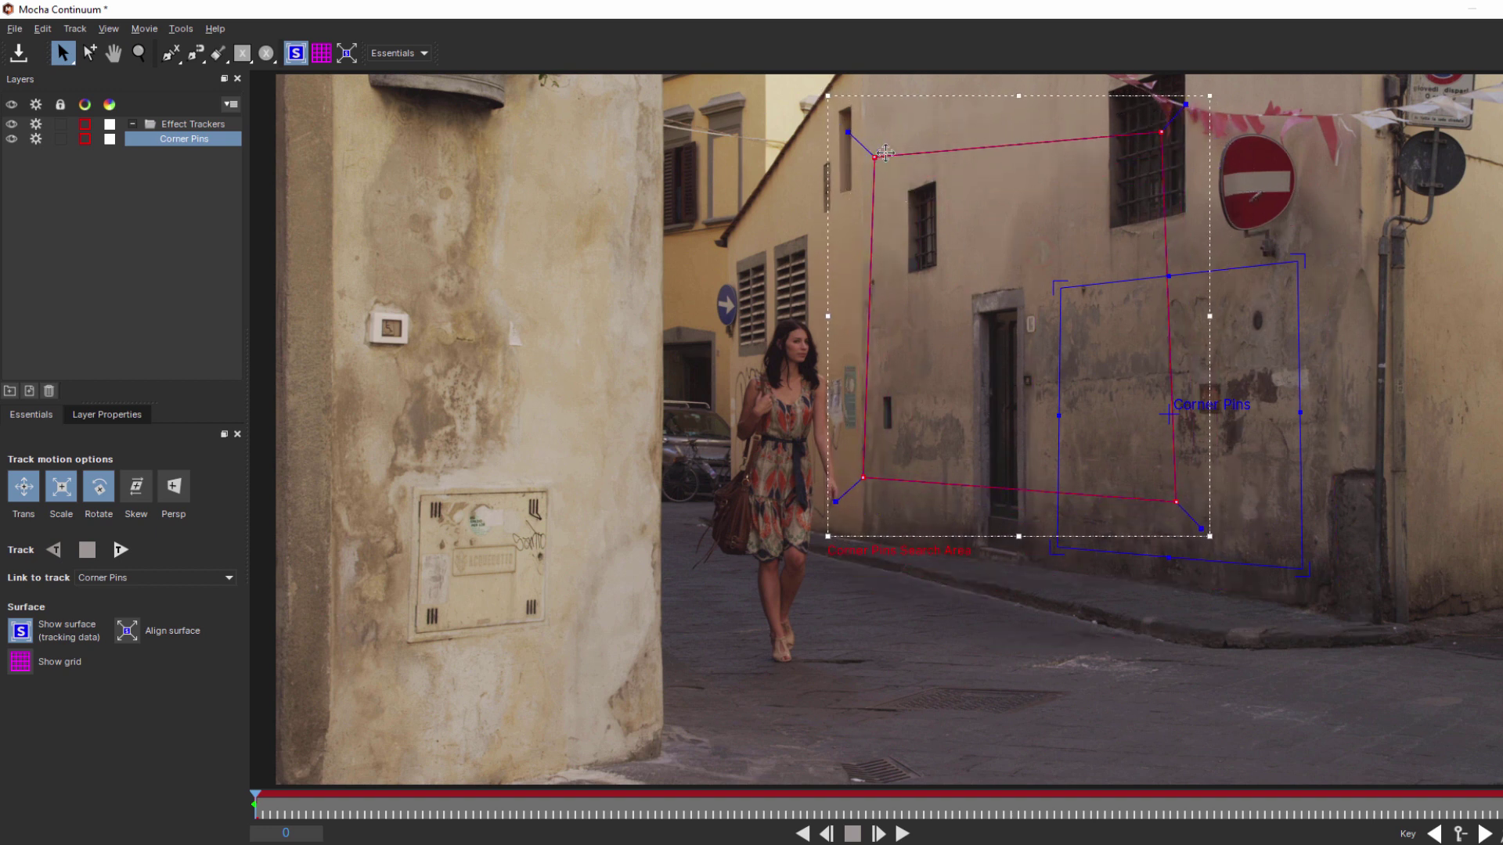
left_click_drag(1175, 500, 972, 292)
left_click_drag(863, 478, 884, 290)
left_click_drag(1162, 131, 970, 149)
left_click_drag(972, 293, 962, 281)
left_click_drag(875, 157, 884, 158)
Fine-tune the surface corners to the wall's perspective using the grid, and hide the grid again
left_click(320, 53)
left_click_drag(1060, 287, 1039, 287)
left_click_drag(1057, 547, 1039, 539)
left_click_drag(1297, 263, 1305, 260)
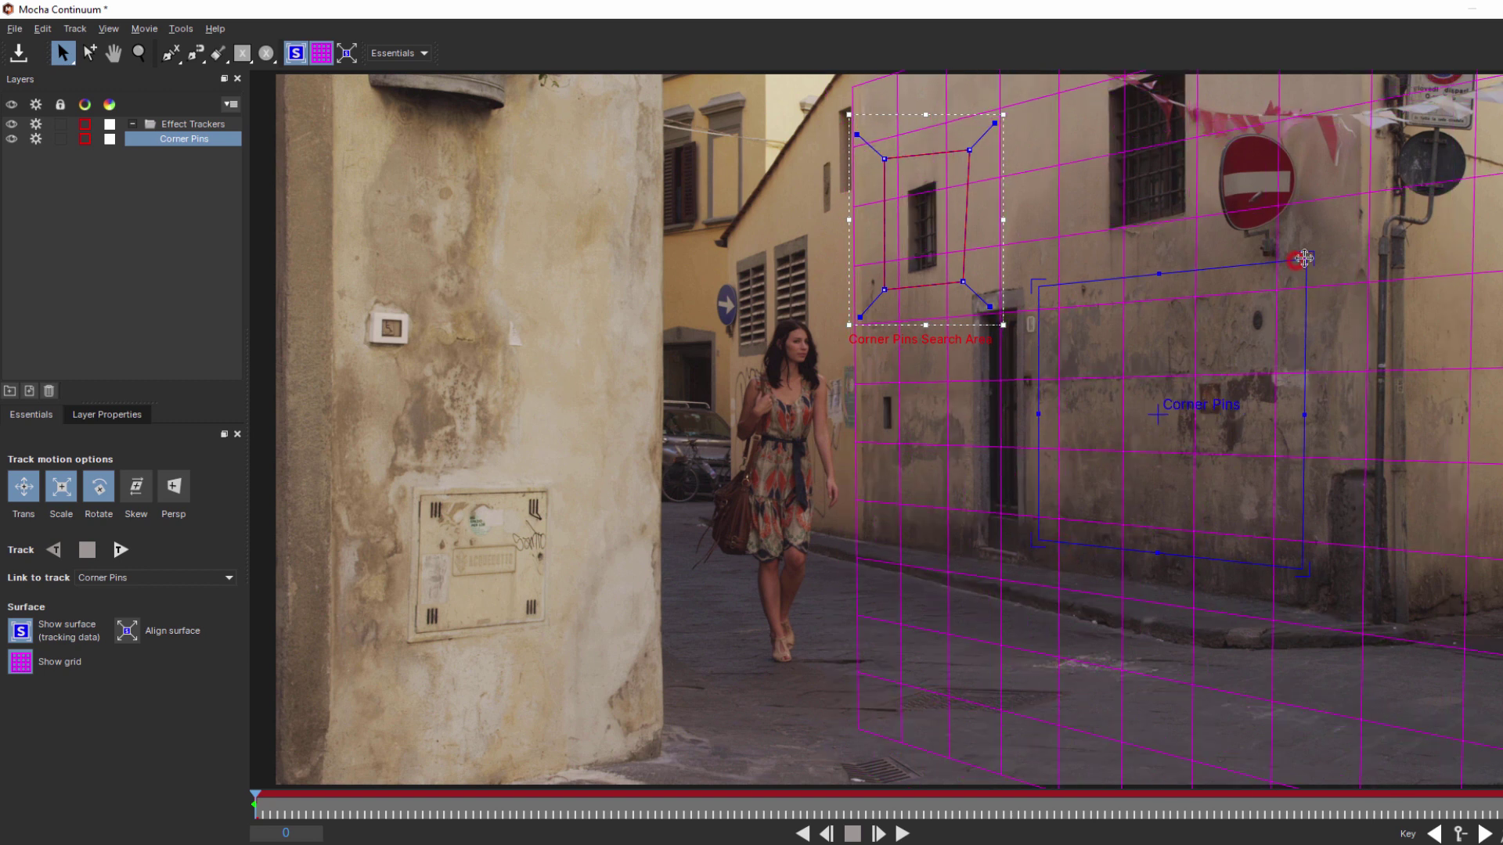
left_click_drag(1302, 568, 1304, 570)
left_click(321, 53)
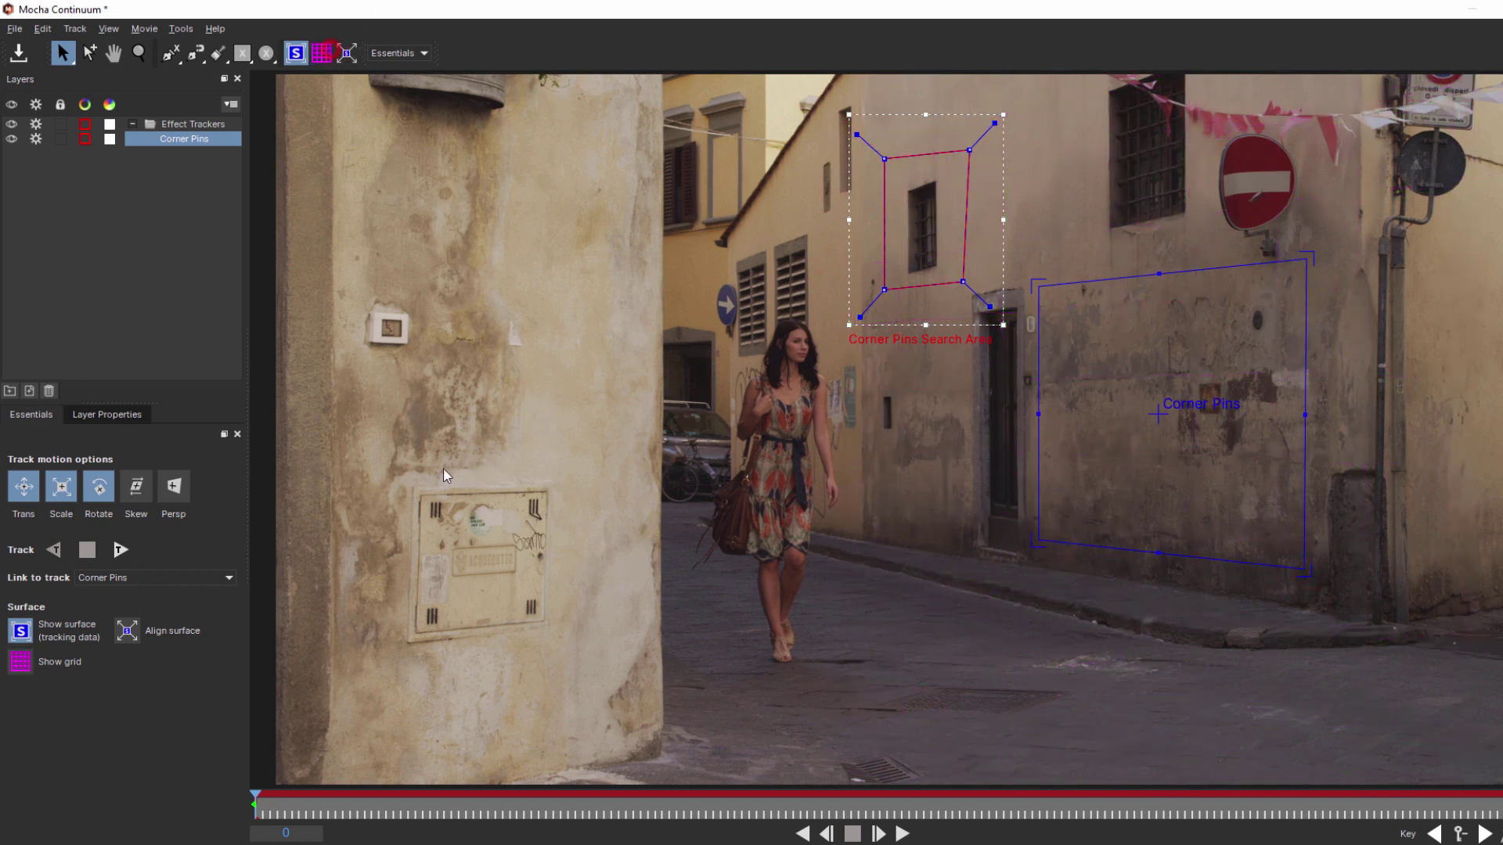
Track the Corner Pins layer forward, close Mocha and save the project changes
left_click(120, 549)
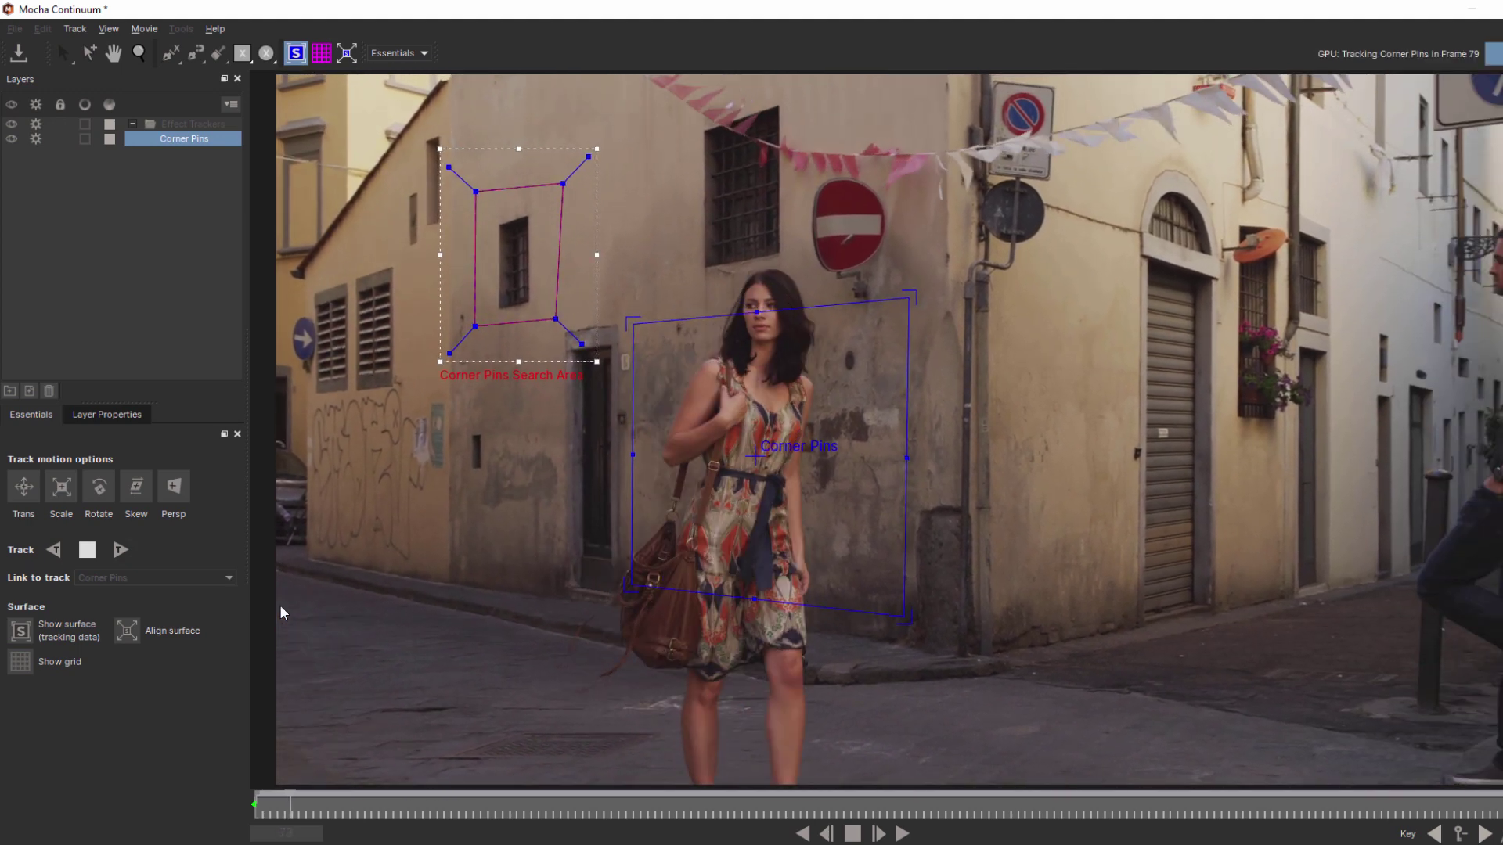
left_click(1501, 9)
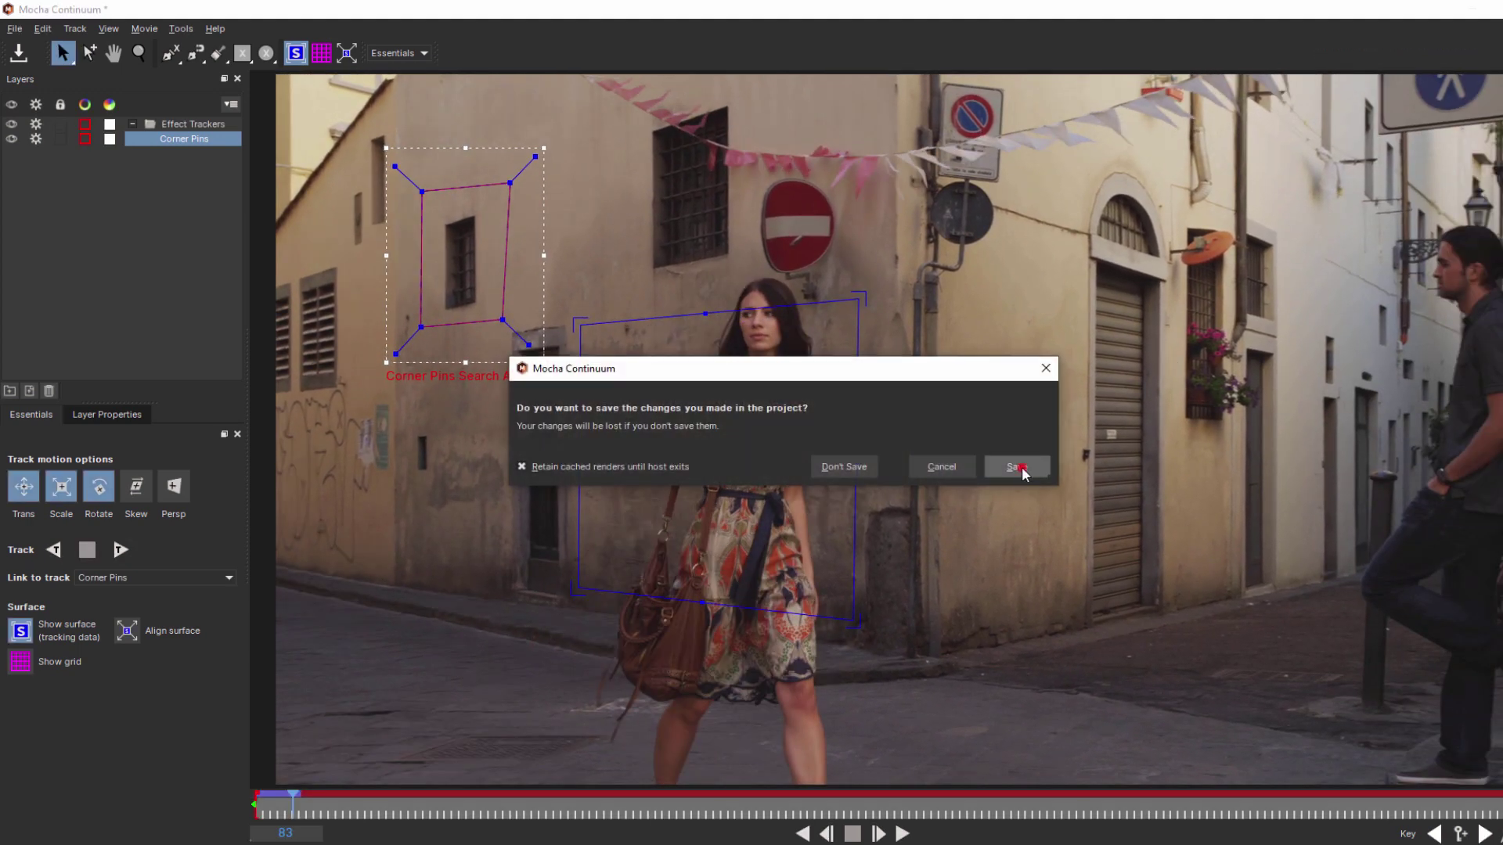
left_click(1021, 467)
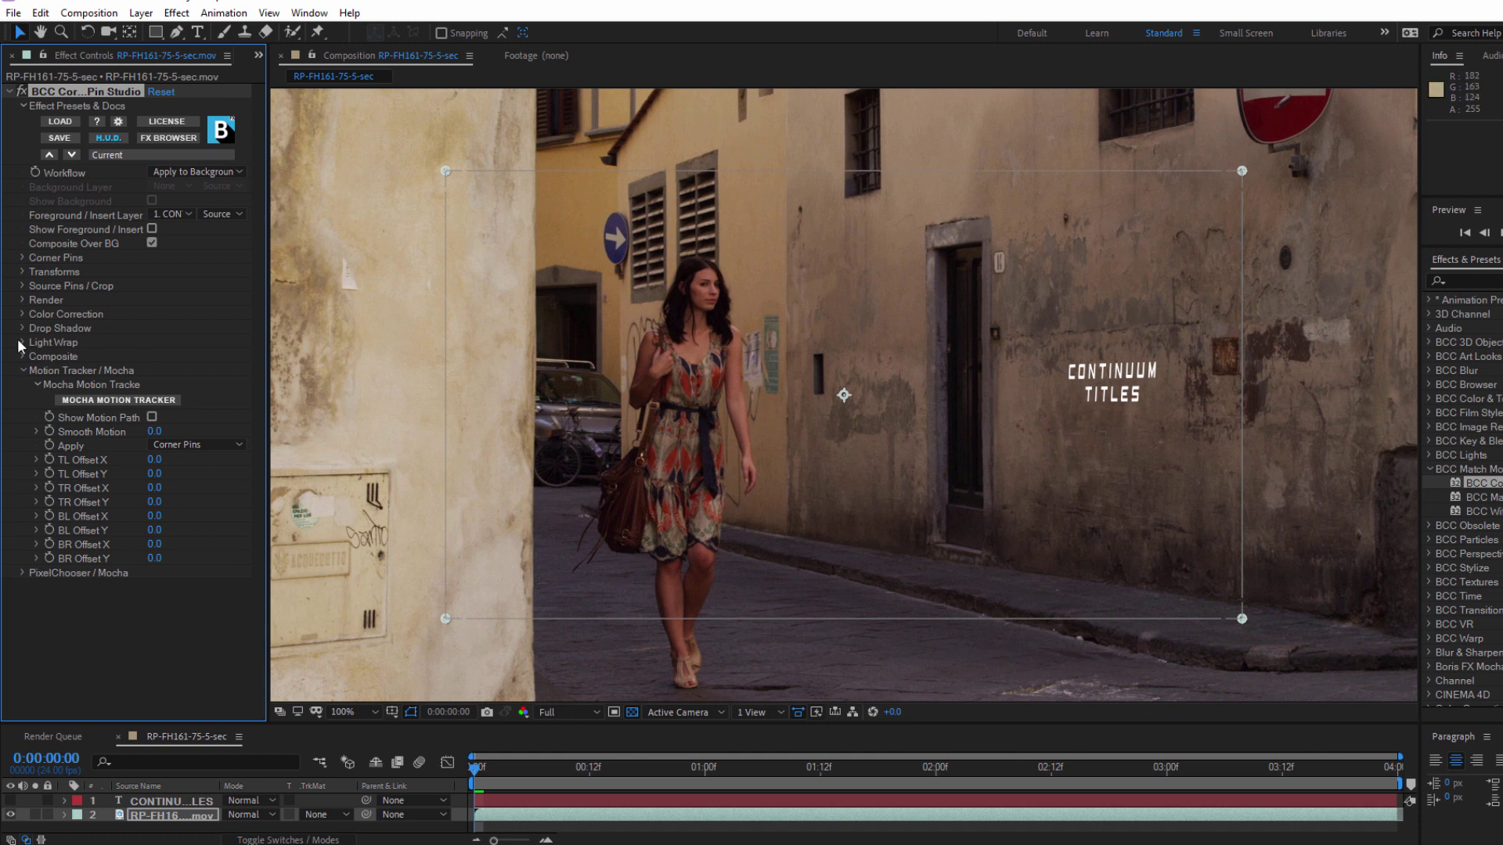
Set the title's Master Scale to 278, Translate X to 21 and Translate Y to -15 in the effect's transforms
left_click(21, 272)
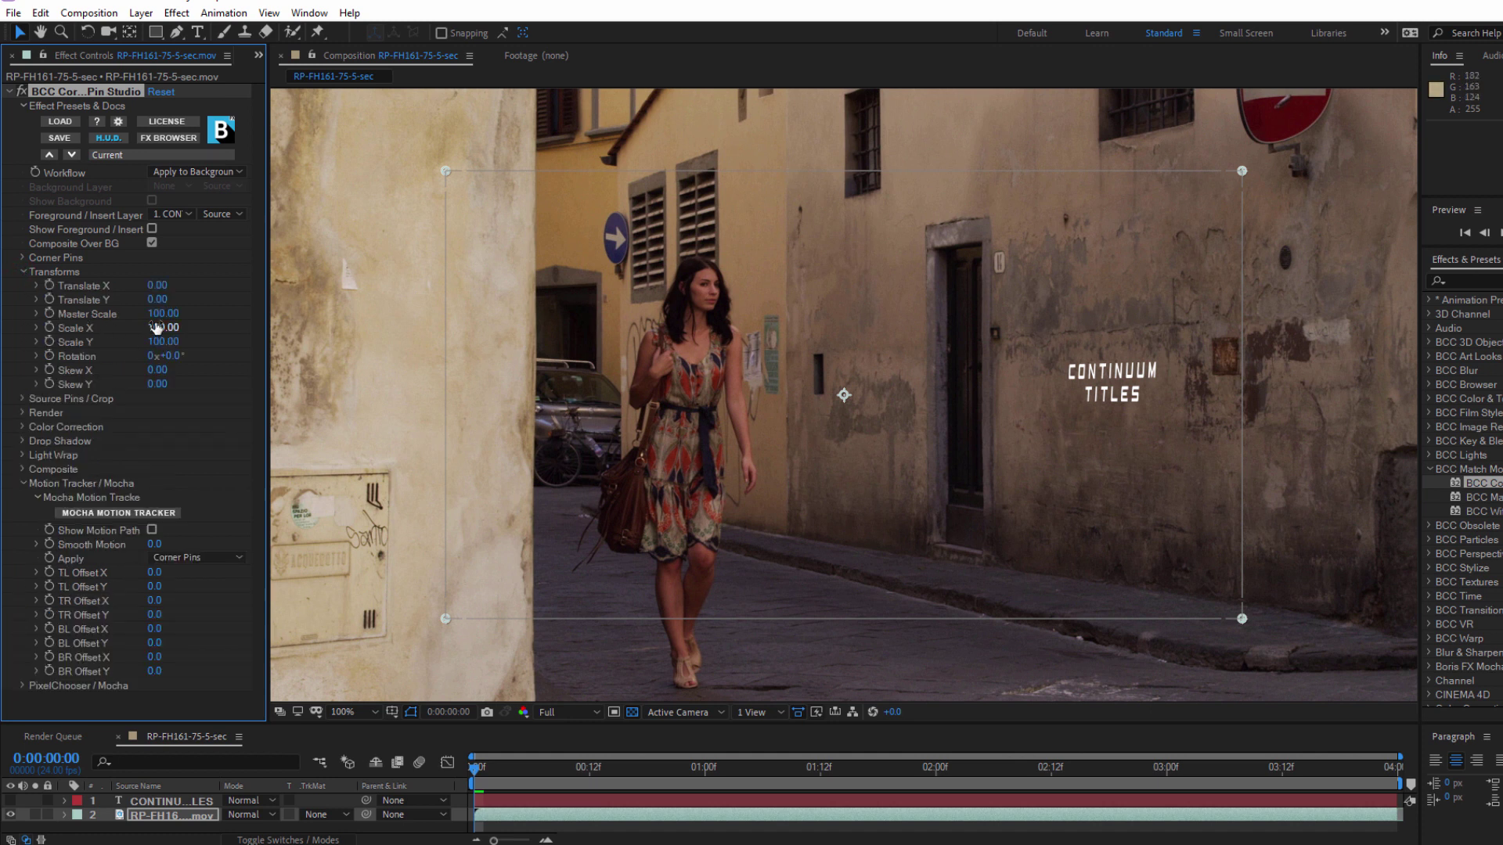
left_click_drag(164, 313, 281, 313)
mouse_move(151, 288)
left_mouse_down()
mouse_move(179, 288)
mouse_move(154, 309)
left_mouse_up()
Play and scrub the composition to check how the title follows the wall and overlaps the woman
key("space")
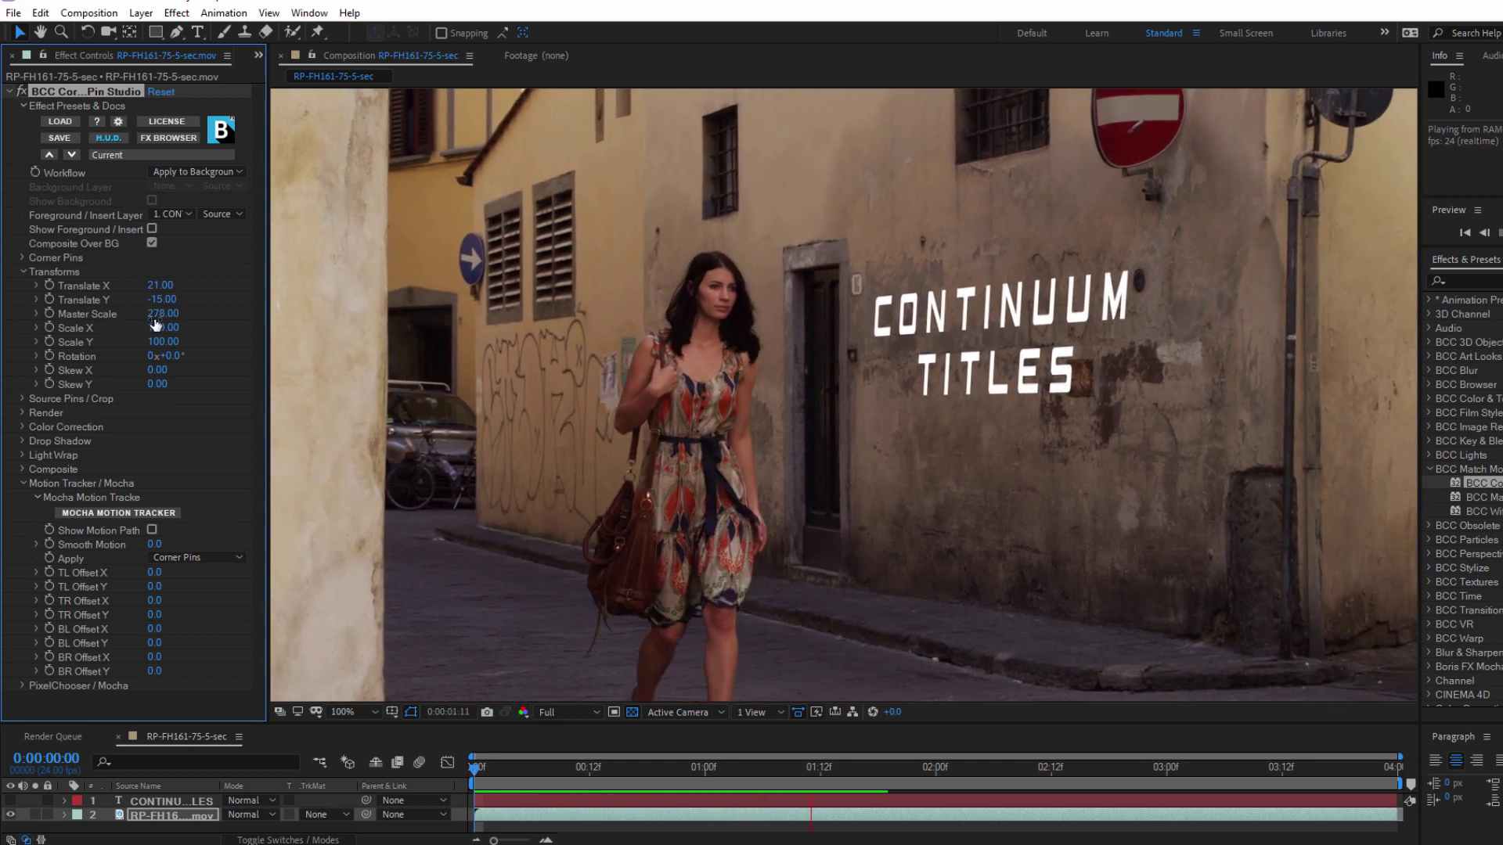
key("space")
key("space")
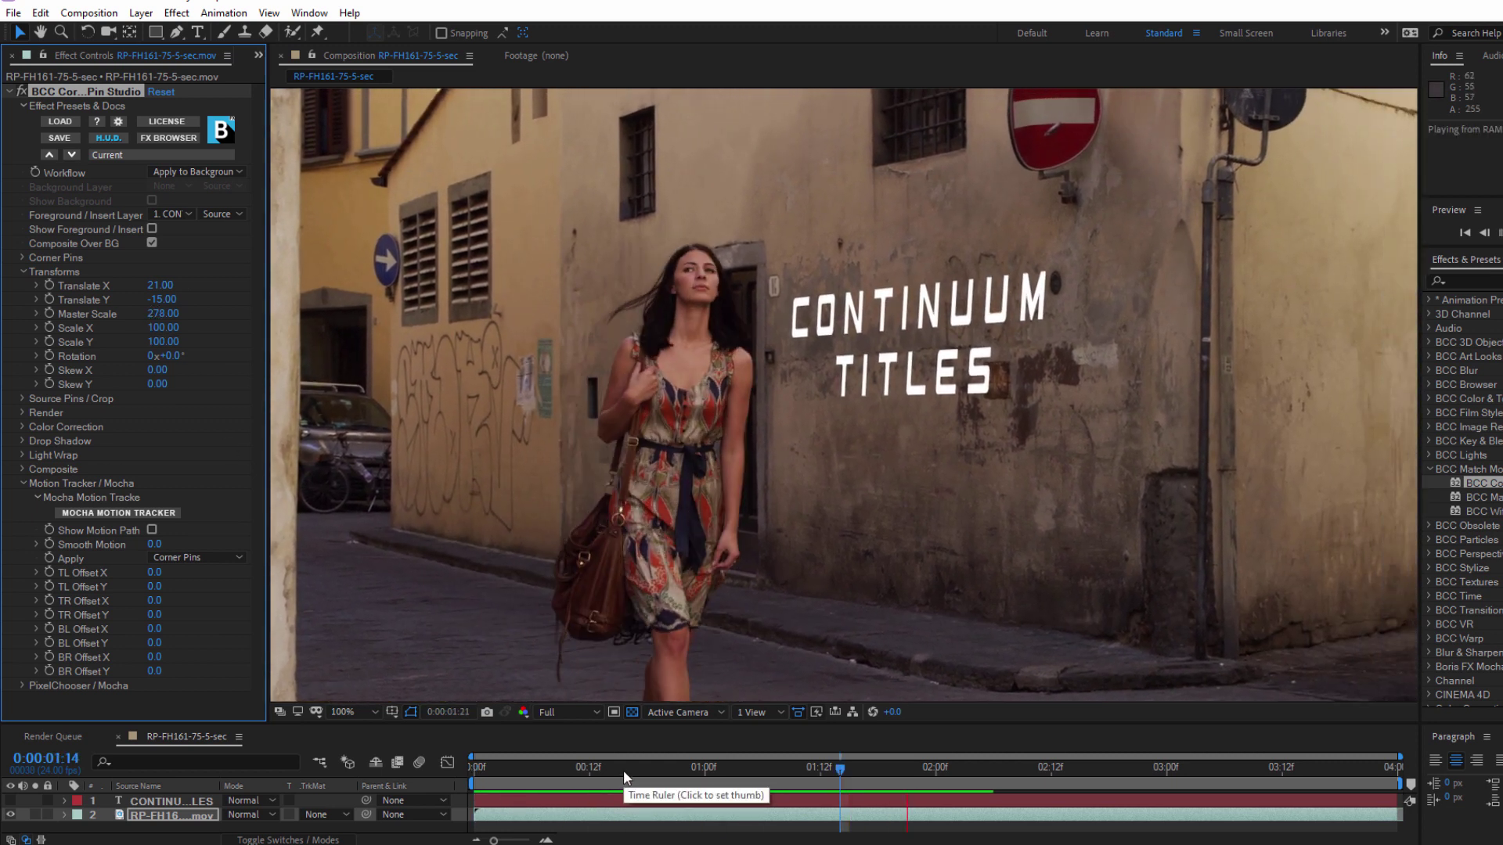
key("space")
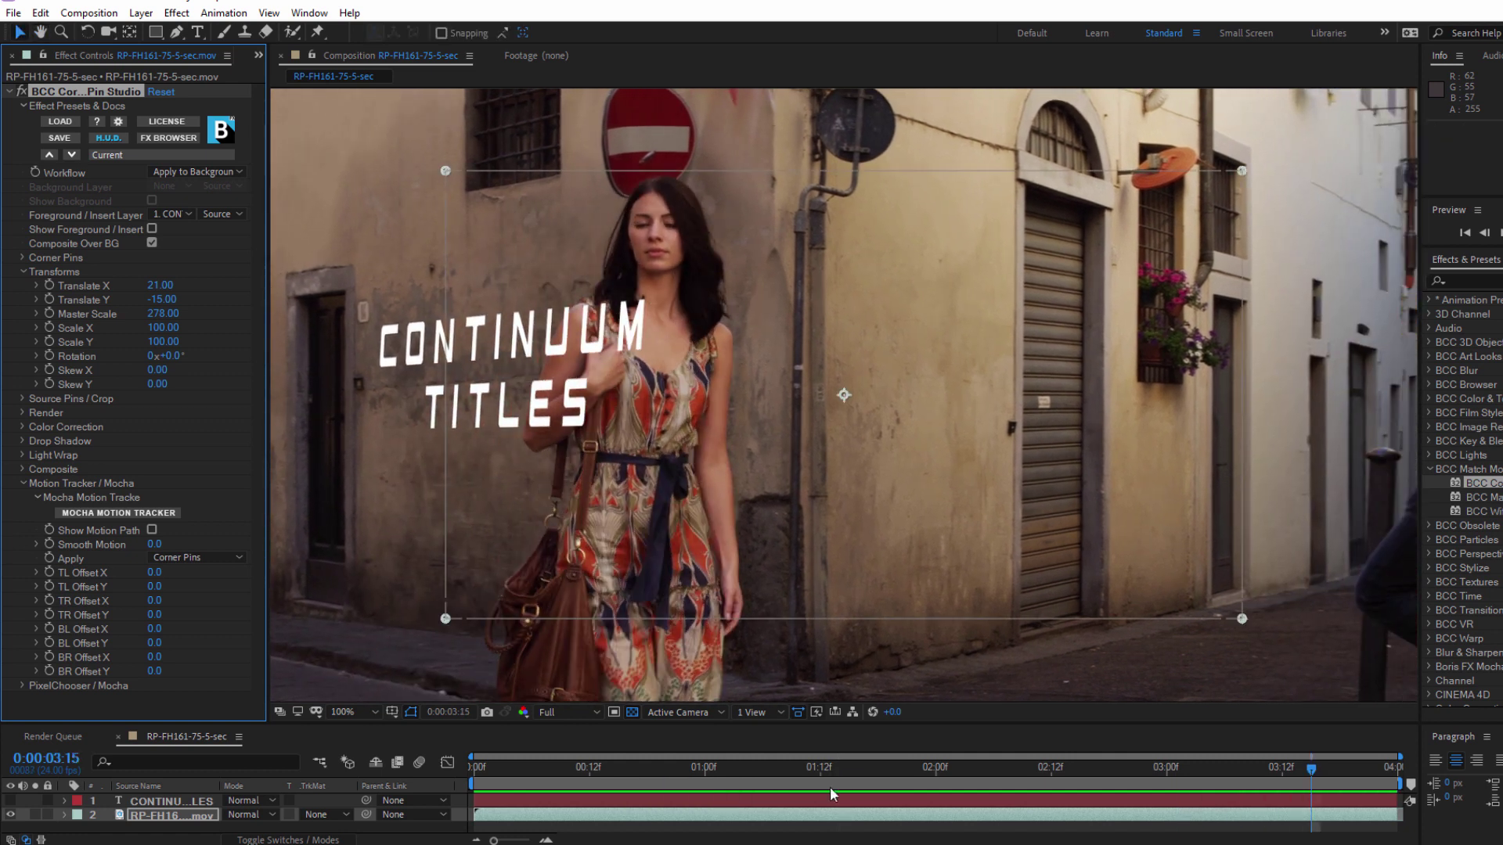
left_click_drag(1107, 777, 1148, 784)
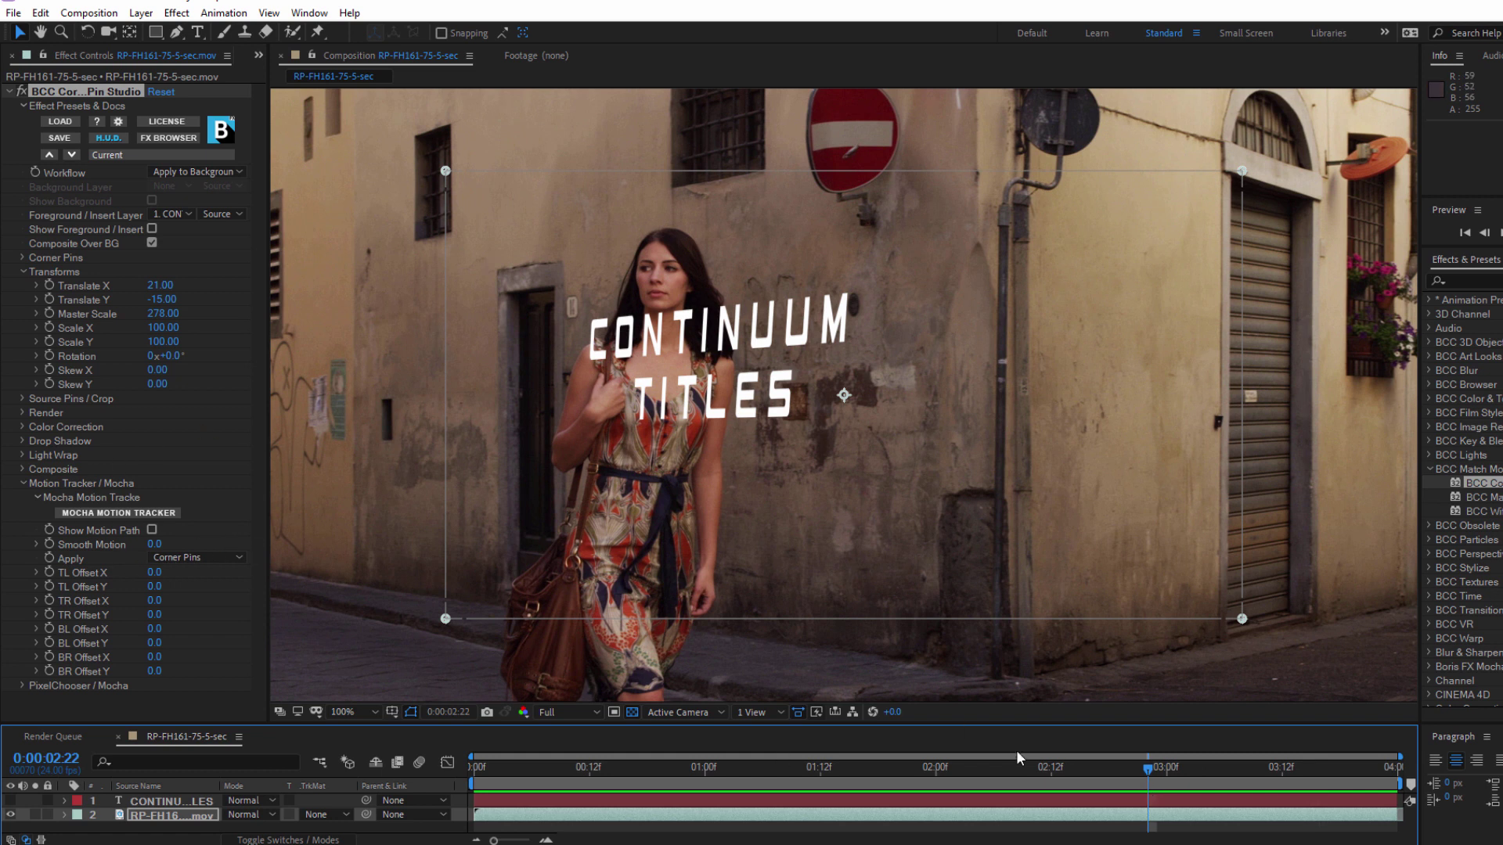
left_click_drag(850, 774, 619, 770)
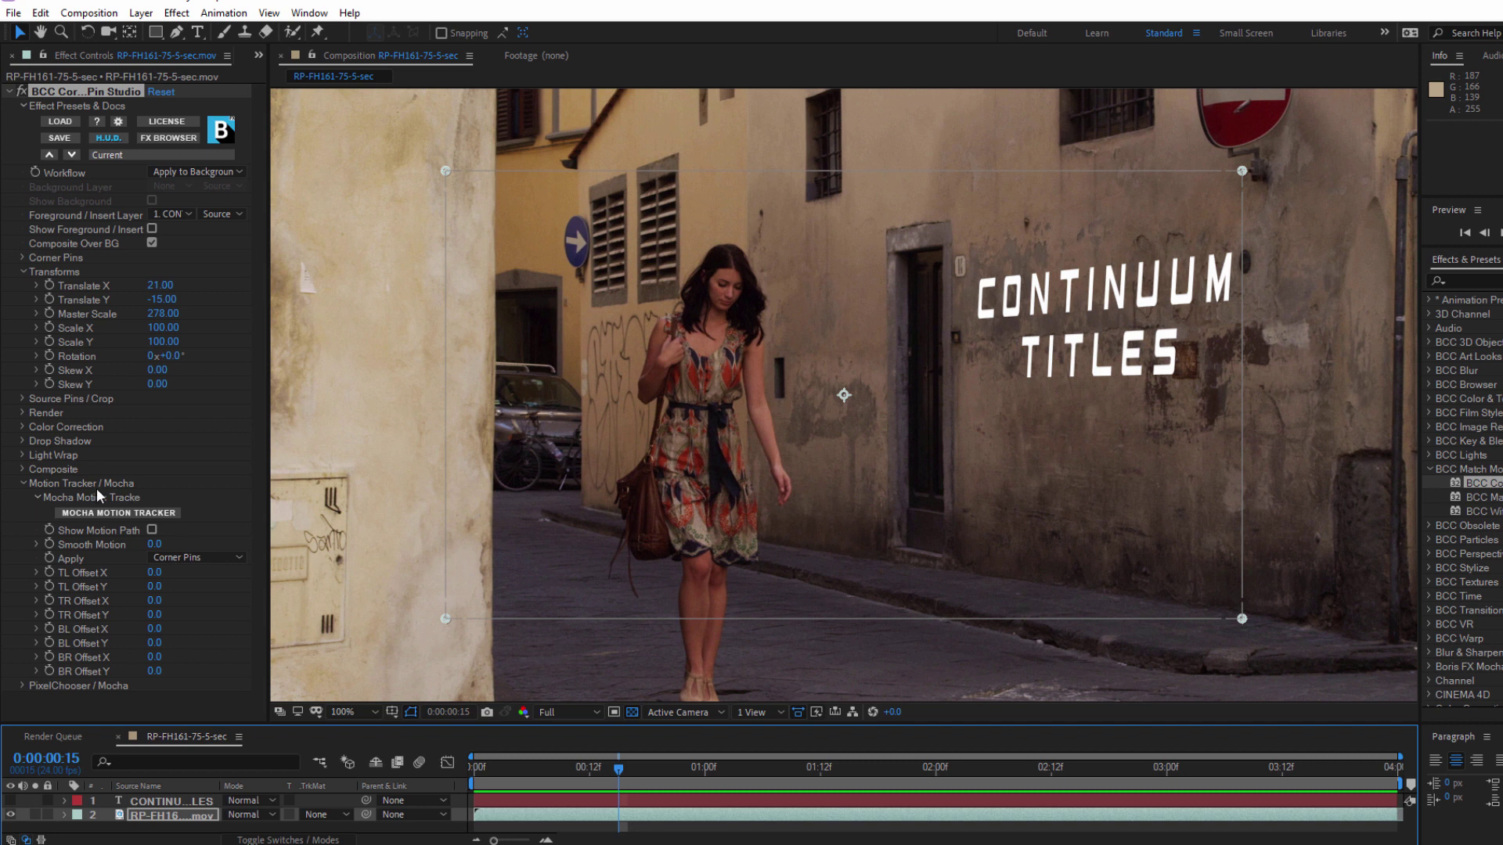
Open Mocha Mask / Track from the effect's PixelChooser settings
left_click(25, 485)
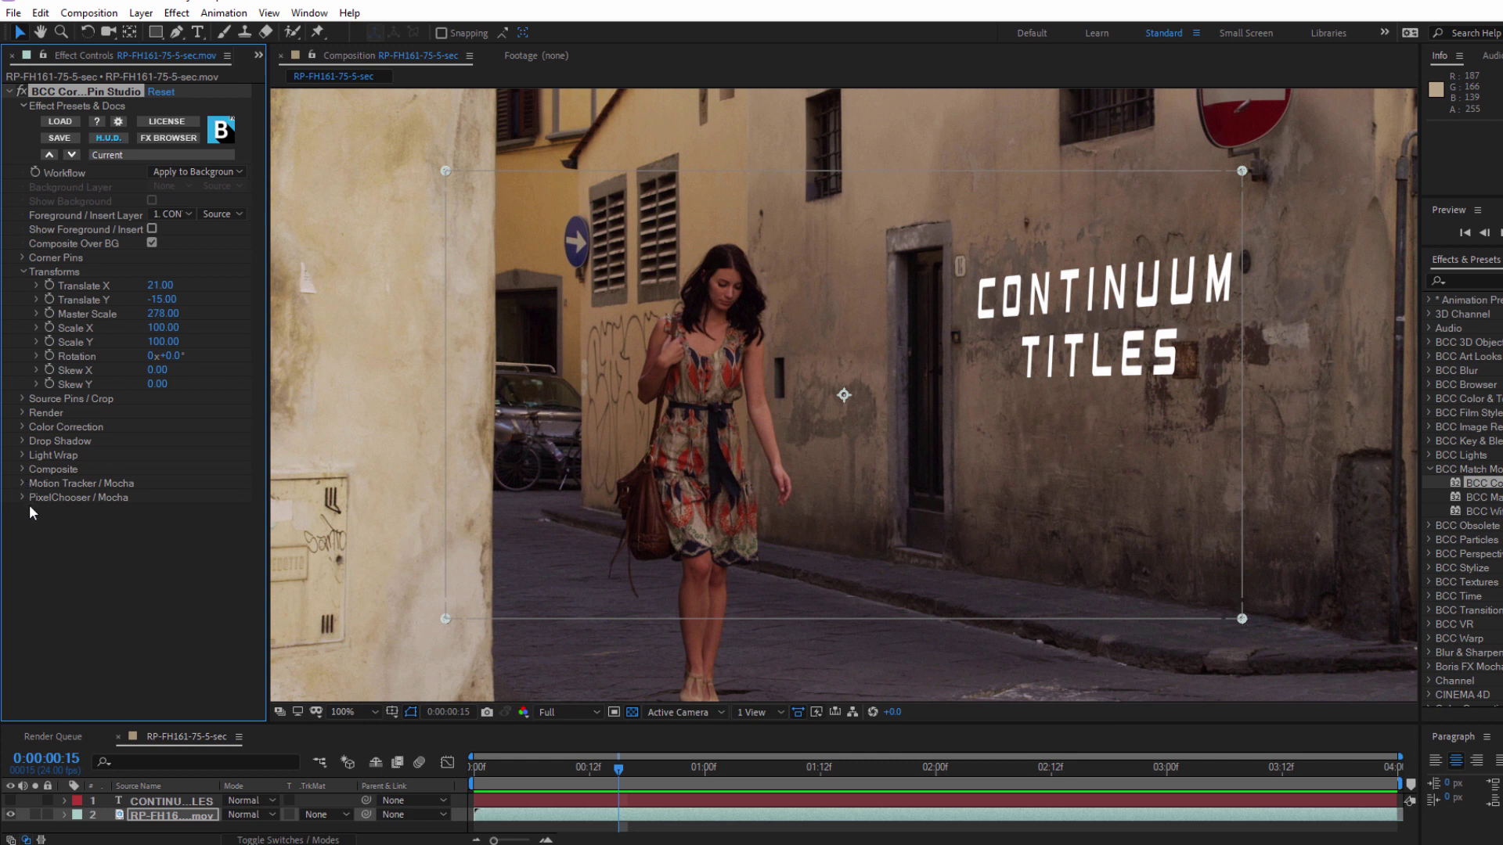
left_click(23, 498)
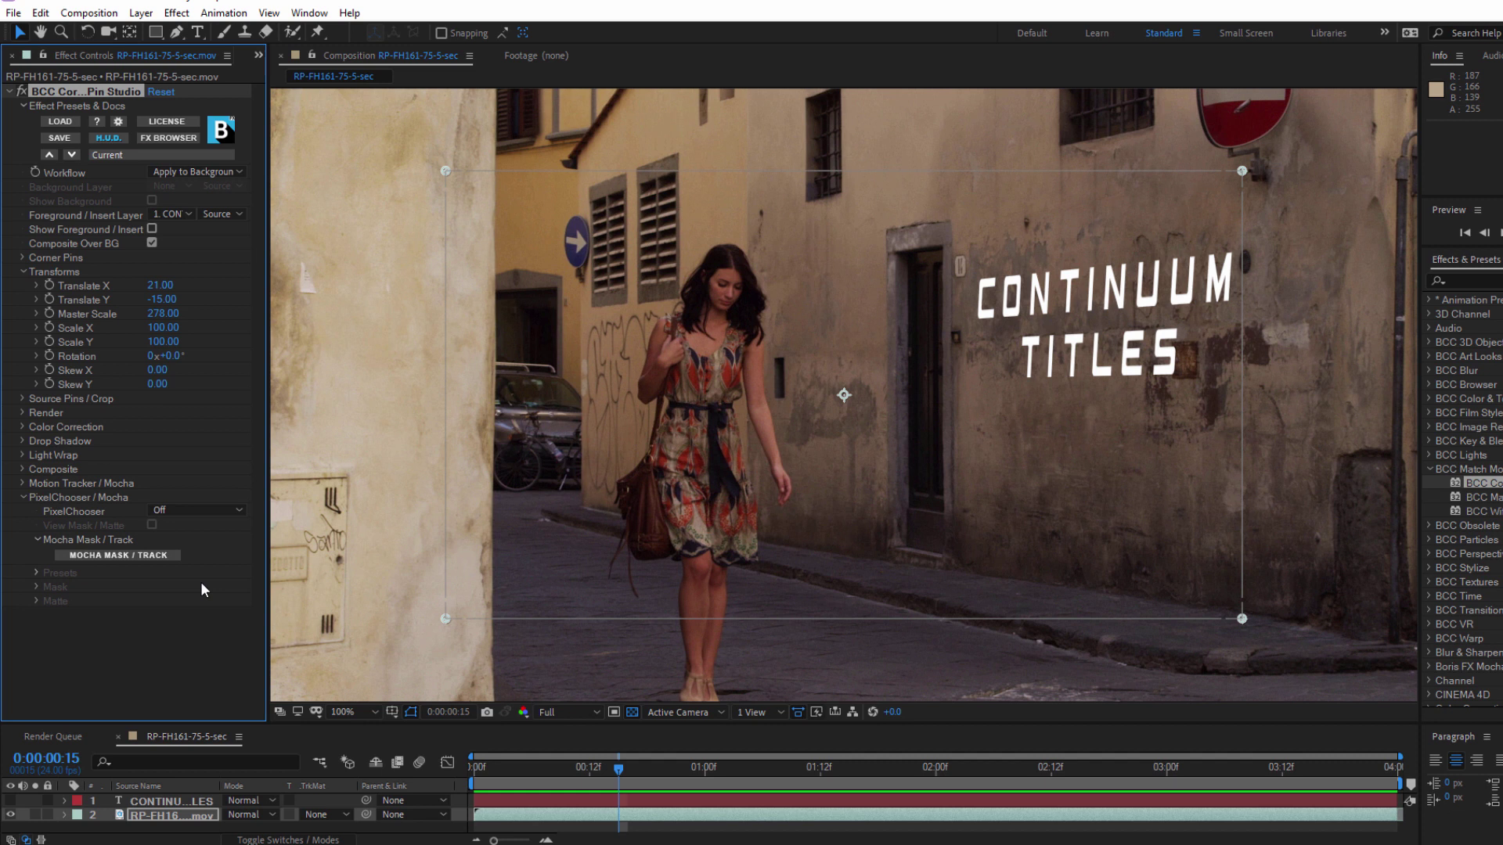
left_click(139, 555)
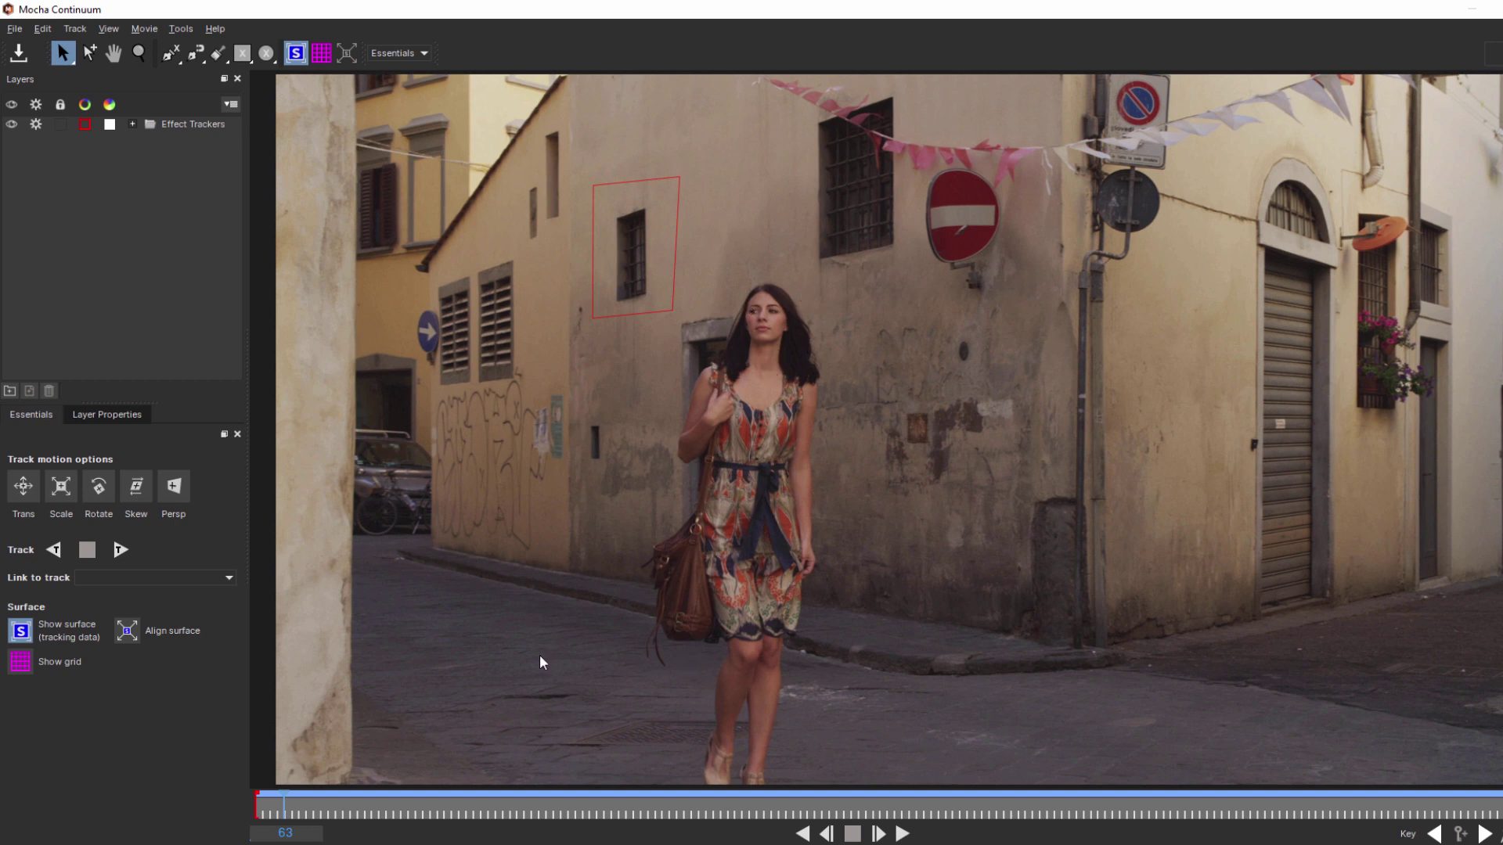
Paint a Quick Mask over the woman and her bag at frame 63 using a brush radius of 30
left_click(107, 249)
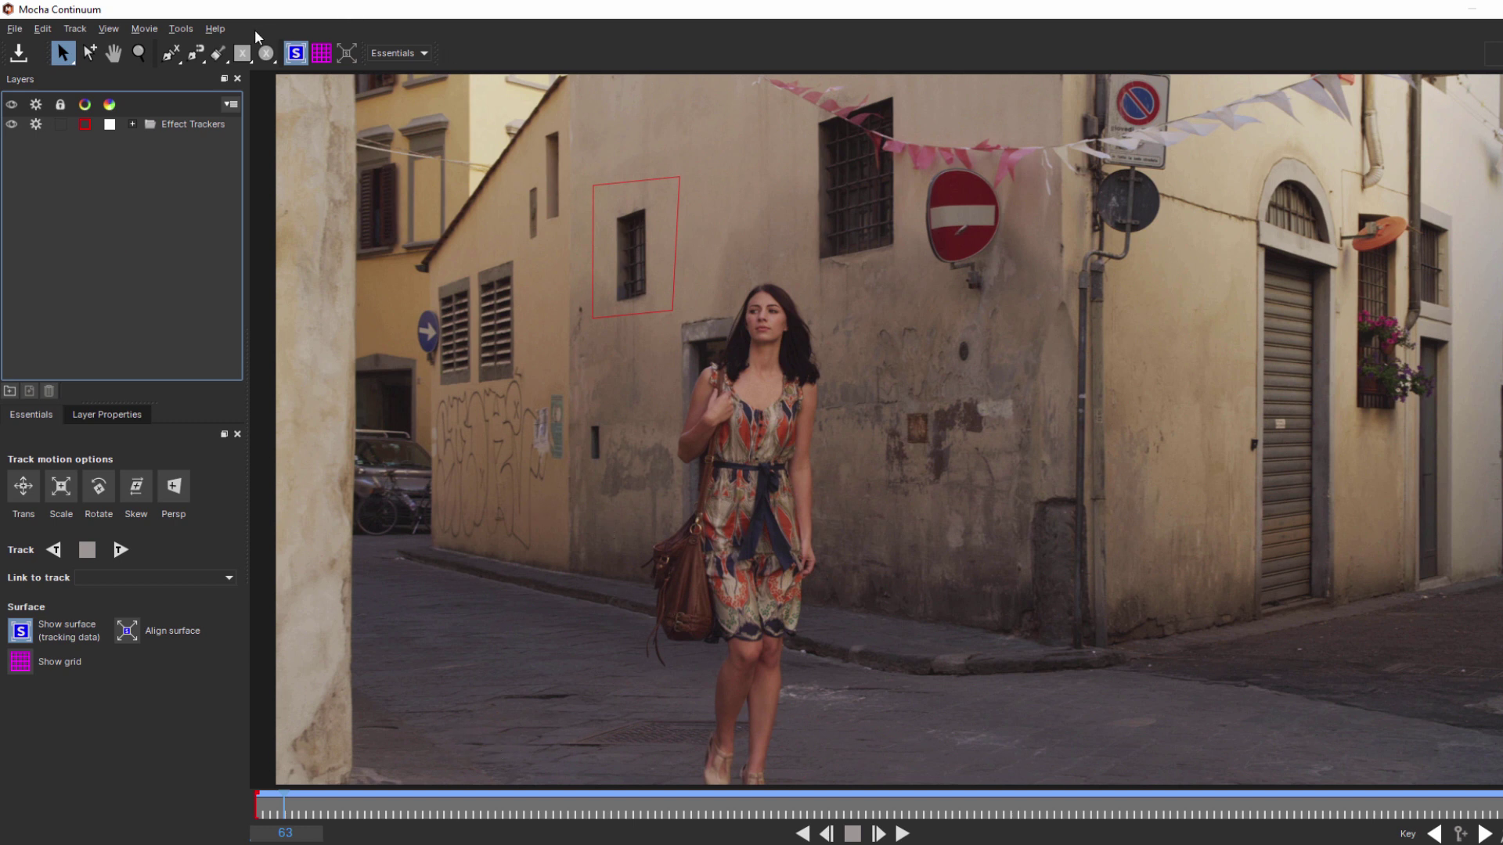
left_click(218, 53)
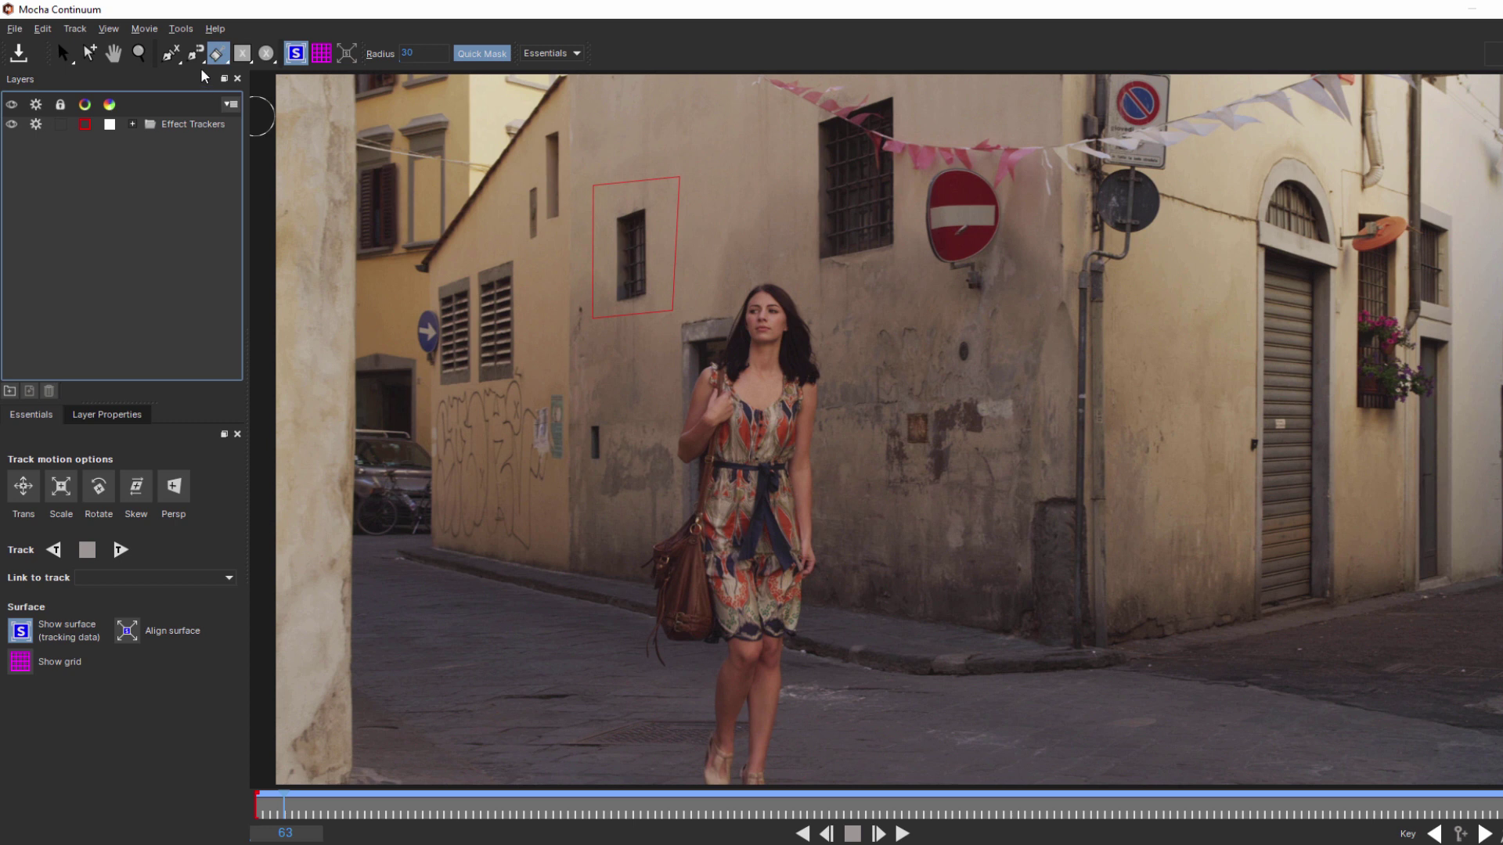
mouse_move(773, 316)
left_mouse_down()
mouse_move(718, 383)
mouse_move(697, 627)
mouse_move(744, 633)
mouse_move(796, 534)
mouse_move(770, 299)
mouse_move(770, 525)
left_mouse_up()
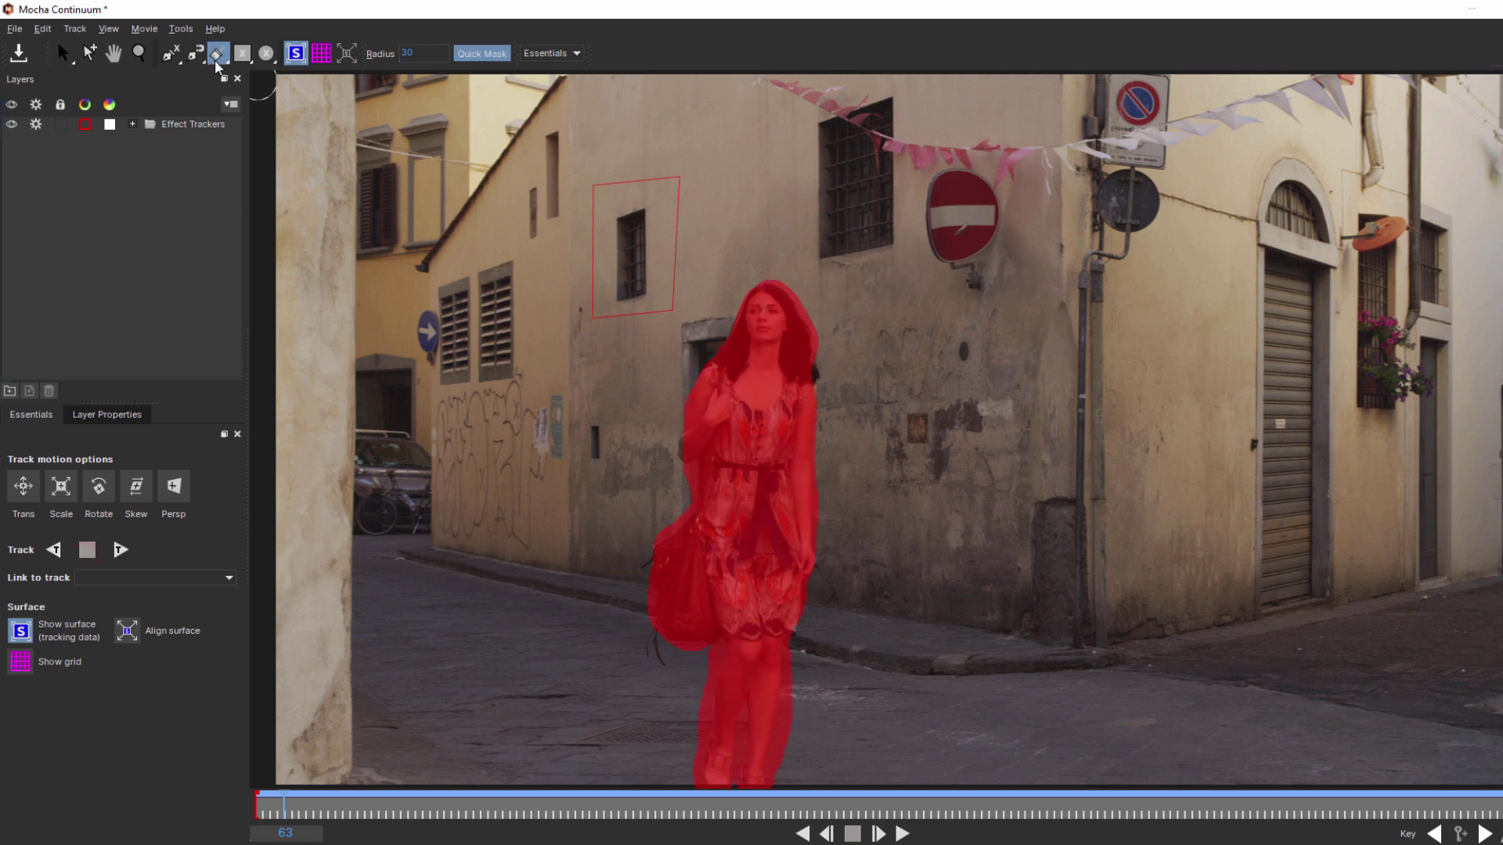
Track the woman's mask forward to frame 75 and adjust its points around her elbow
left_click(120, 550)
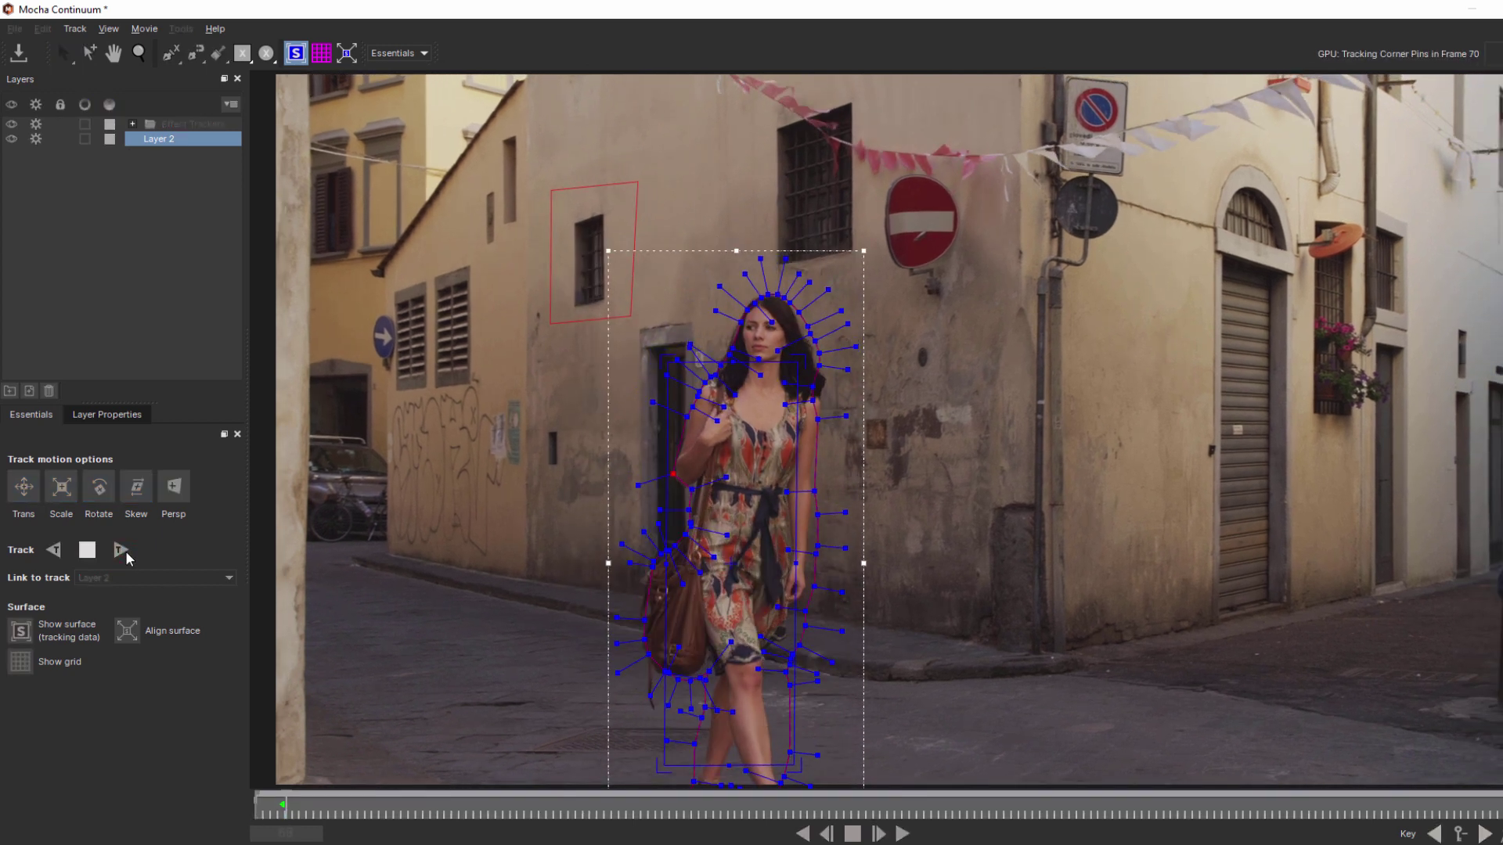
left_click(87, 550)
left_click_drag(640, 432, 702, 485)
left_click_drag(677, 461, 671, 468)
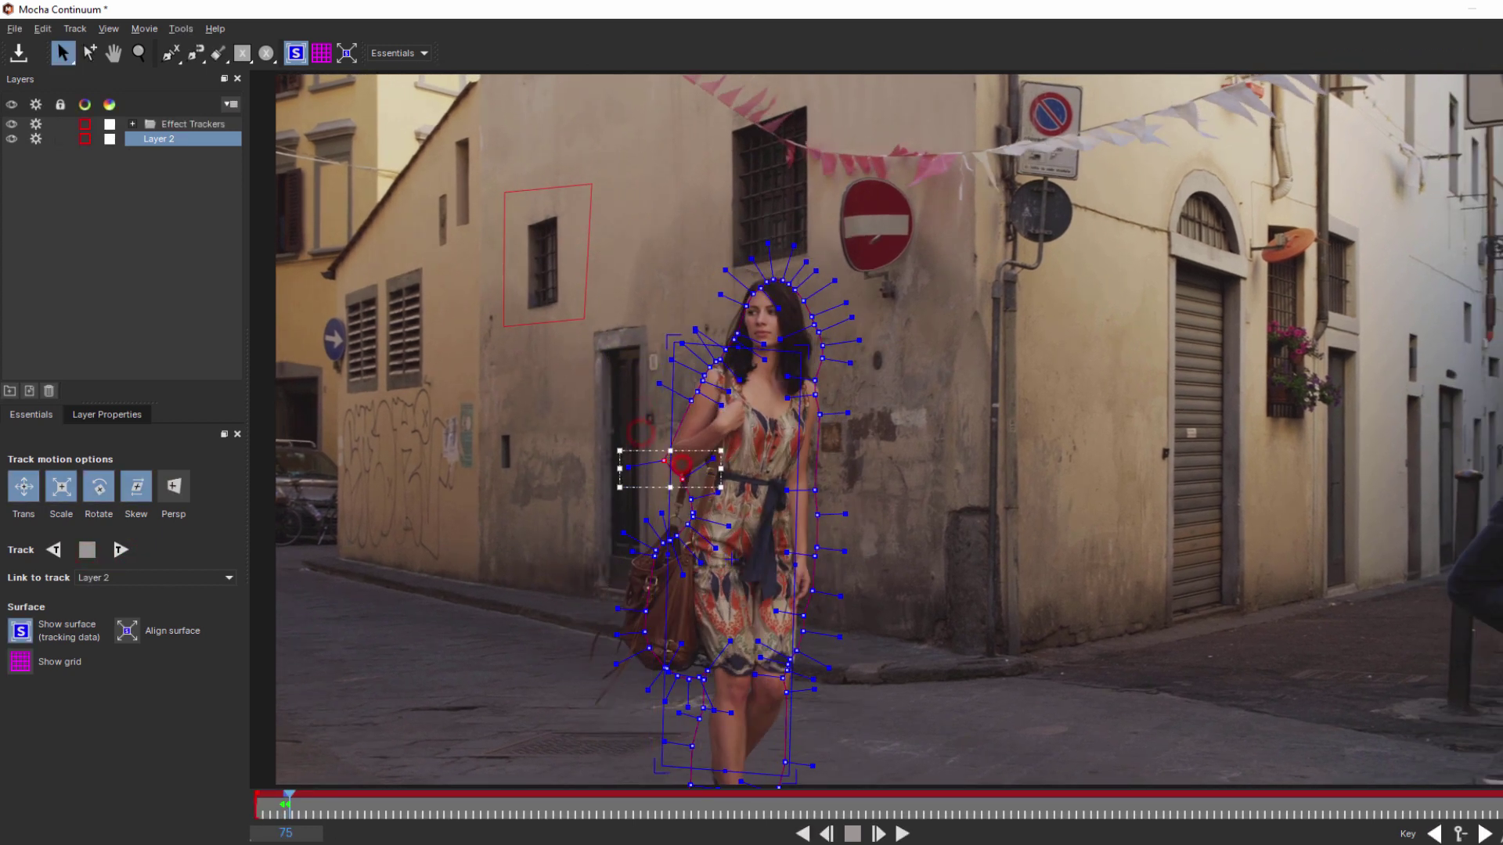
Continue tracking forward, adjust the mask points around the woman's shoulder and bag, and hide the surface overlay
left_click(120, 551)
left_click(87, 551)
left_click(810, 429)
left_click_drag(644, 304, 729, 396)
left_click_drag(705, 385, 699, 376)
left_click(296, 53)
left_click_drag(606, 524, 708, 696)
left_click_drag(651, 651, 625, 656)
Track the woman's mask forward to frame 88, refitting its points to her arm and handbag
left_click(121, 551)
left_click(80, 553)
left_click_drag(607, 351, 656, 478)
left_click(561, 326)
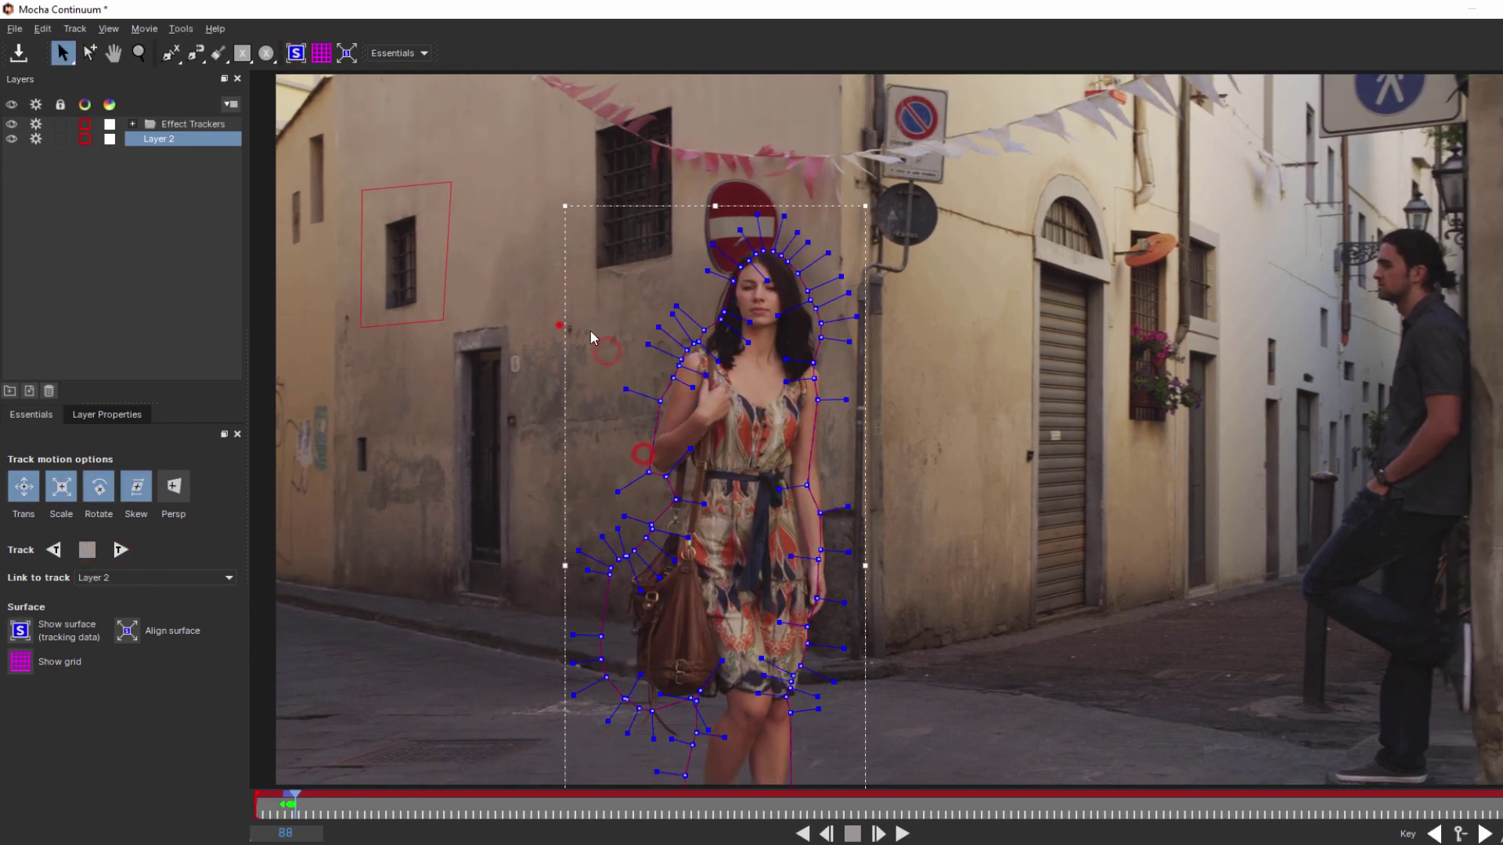
left_click_drag(528, 483, 670, 723)
left_click_drag(608, 577, 635, 581)
Continue tracking the mask forward and refit its points around the woman's hair and shoulder
left_click(125, 550)
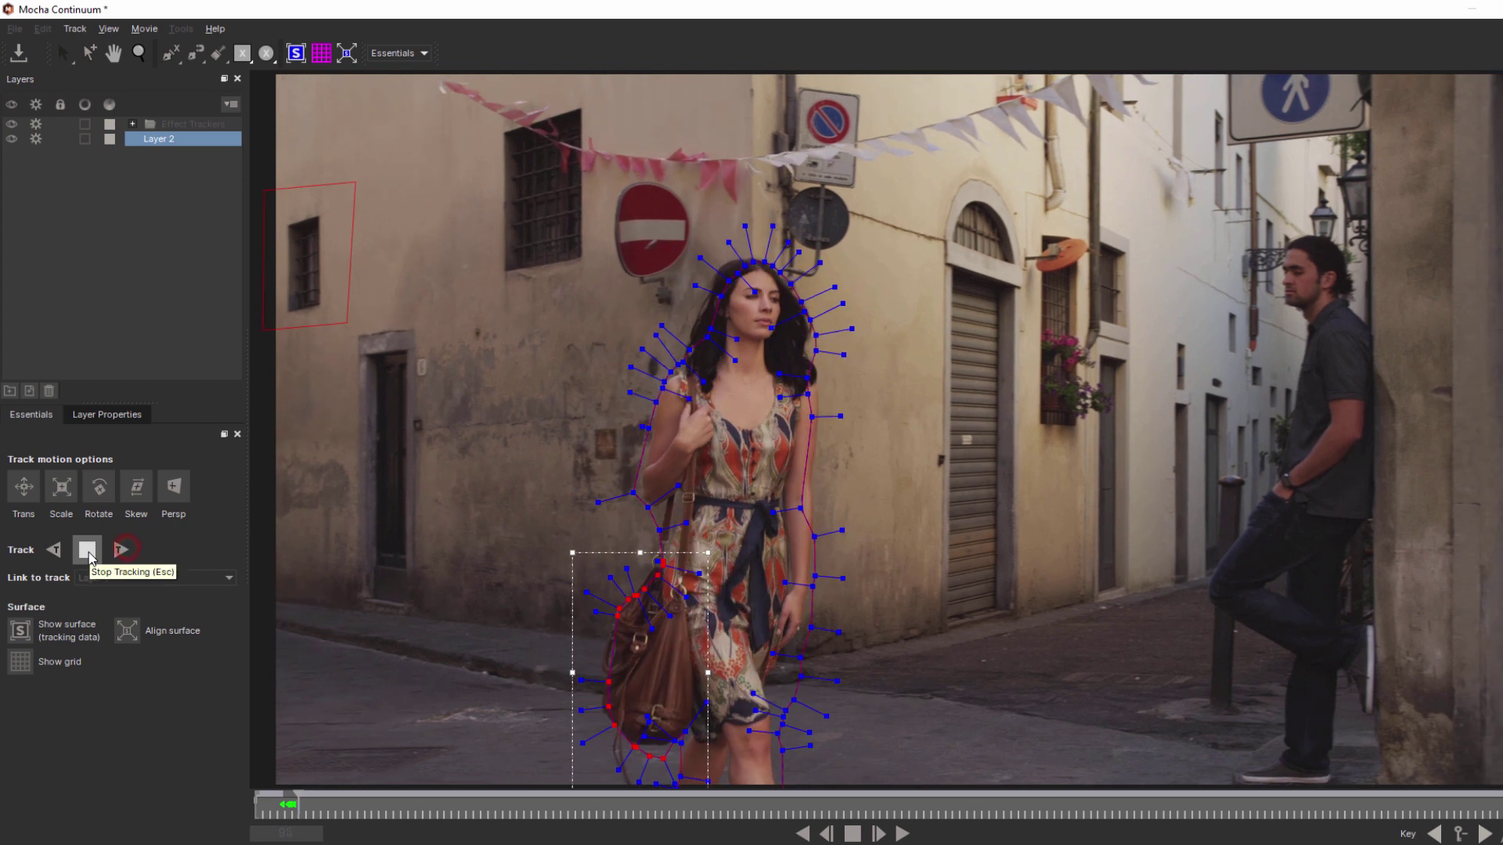
left_click(87, 551)
left_click_drag(613, 190, 830, 352)
left_click_drag(614, 318, 699, 391)
left_click_drag(650, 362, 661, 365)
left_click(701, 338)
left_click(118, 548)
left_click(89, 550)
Return to the frame where the mask was painted and track it backward to frame 44
left_click(285, 805)
left_click(54, 550)
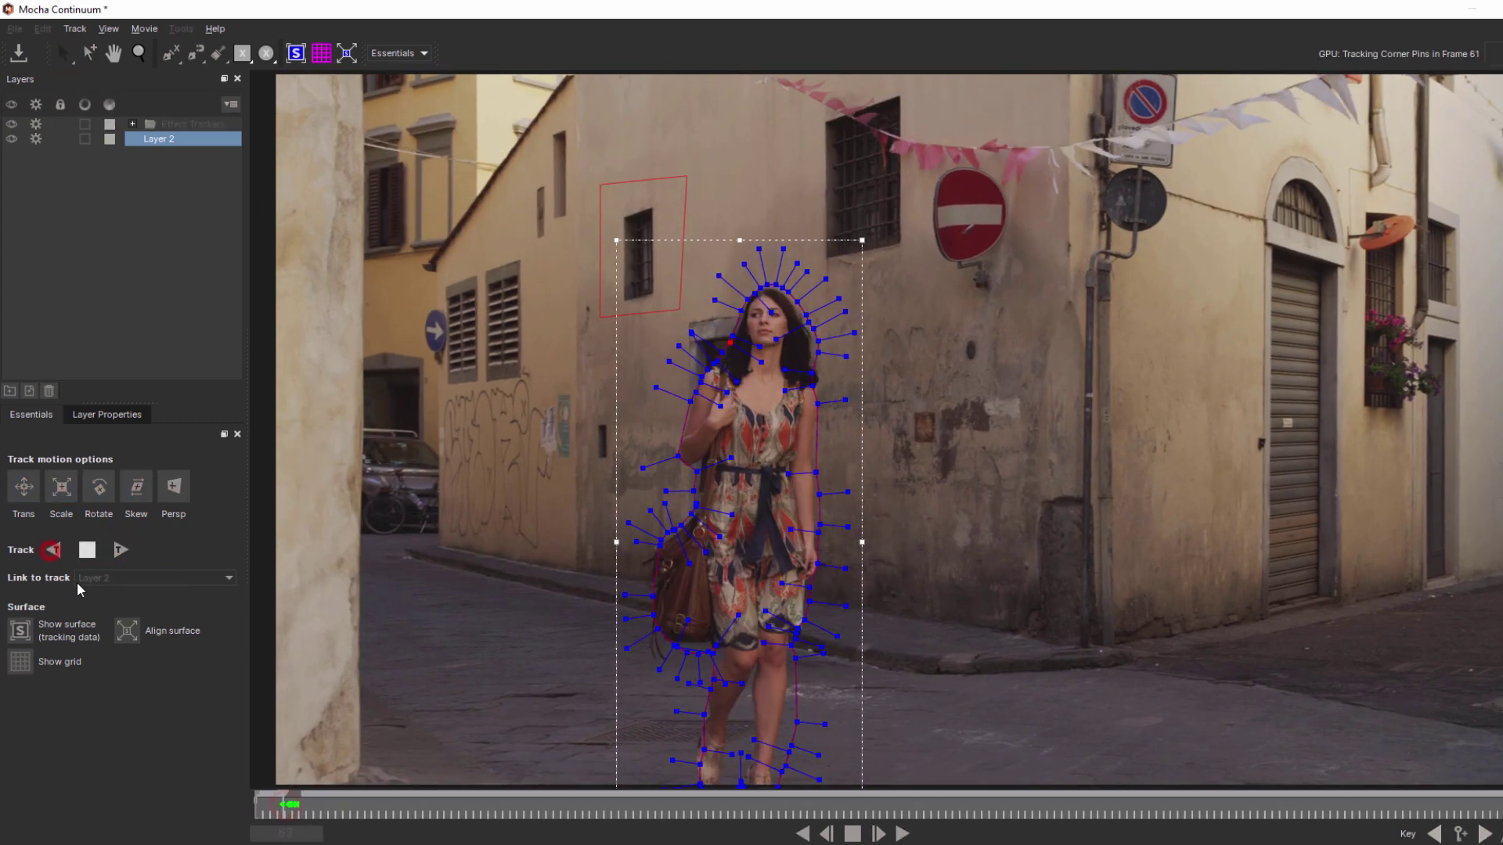
left_click(87, 550)
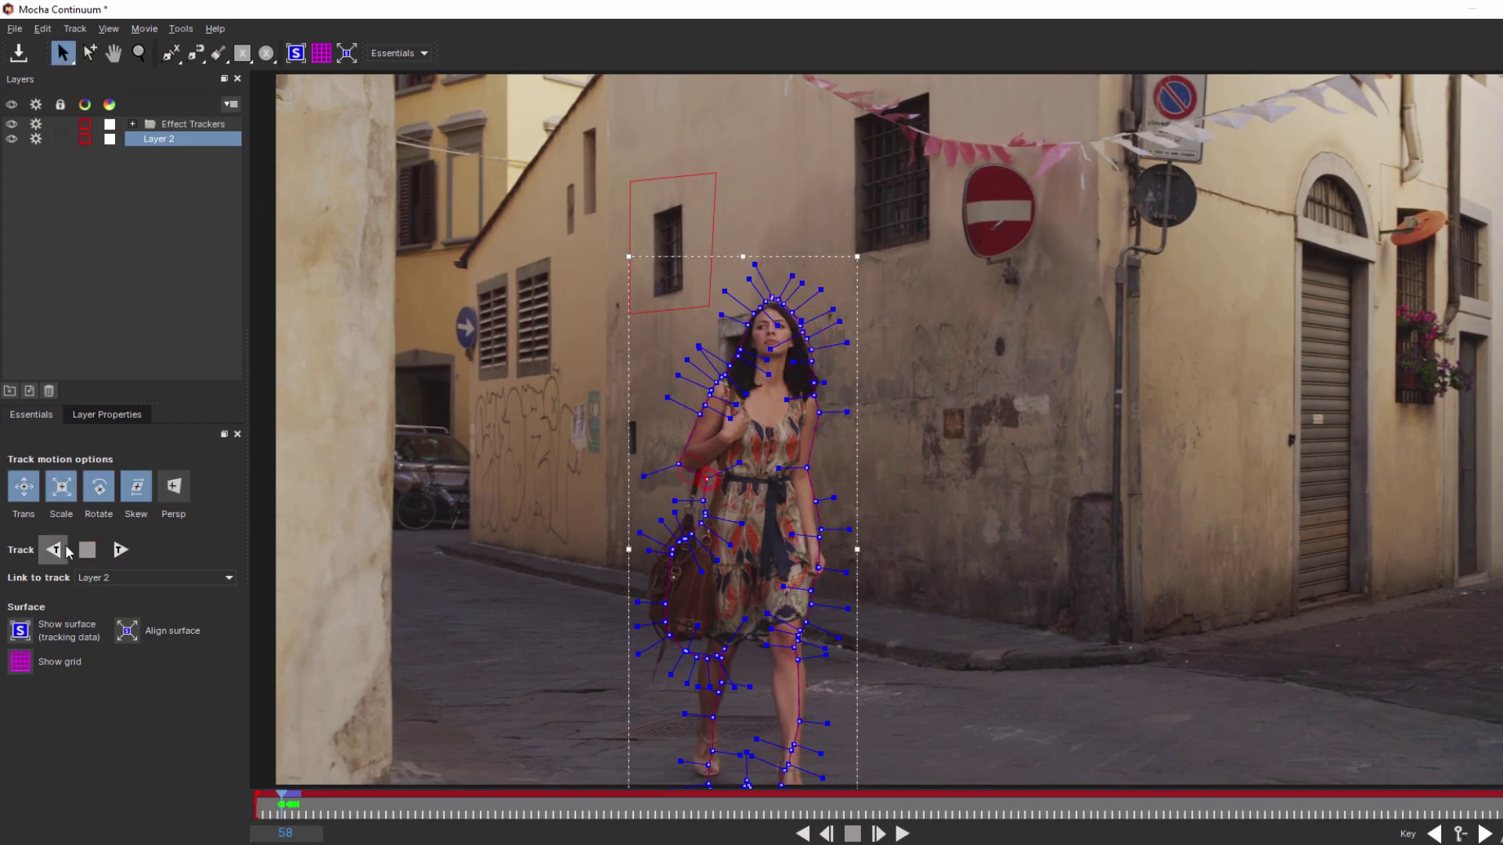
left_click(55, 550)
left_click(87, 551)
Adjust the mask points along the woman's arm at frame 44 and continue tracking backward toward the clip's start
left_click_drag(801, 391, 865, 523)
left_click_drag(816, 466, 825, 468)
key("ctrl+a")
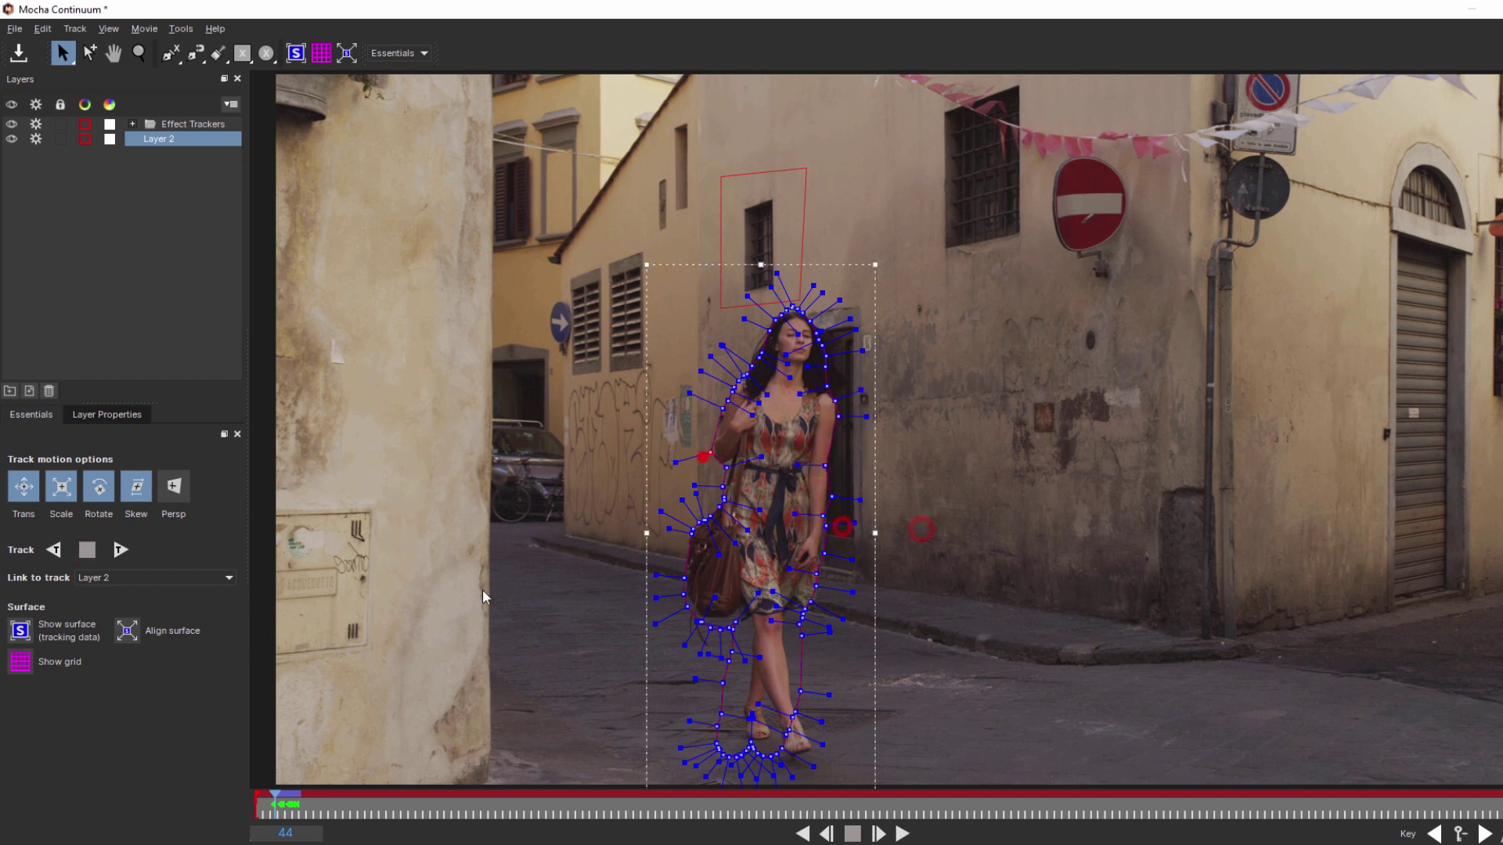
left_click(53, 551)
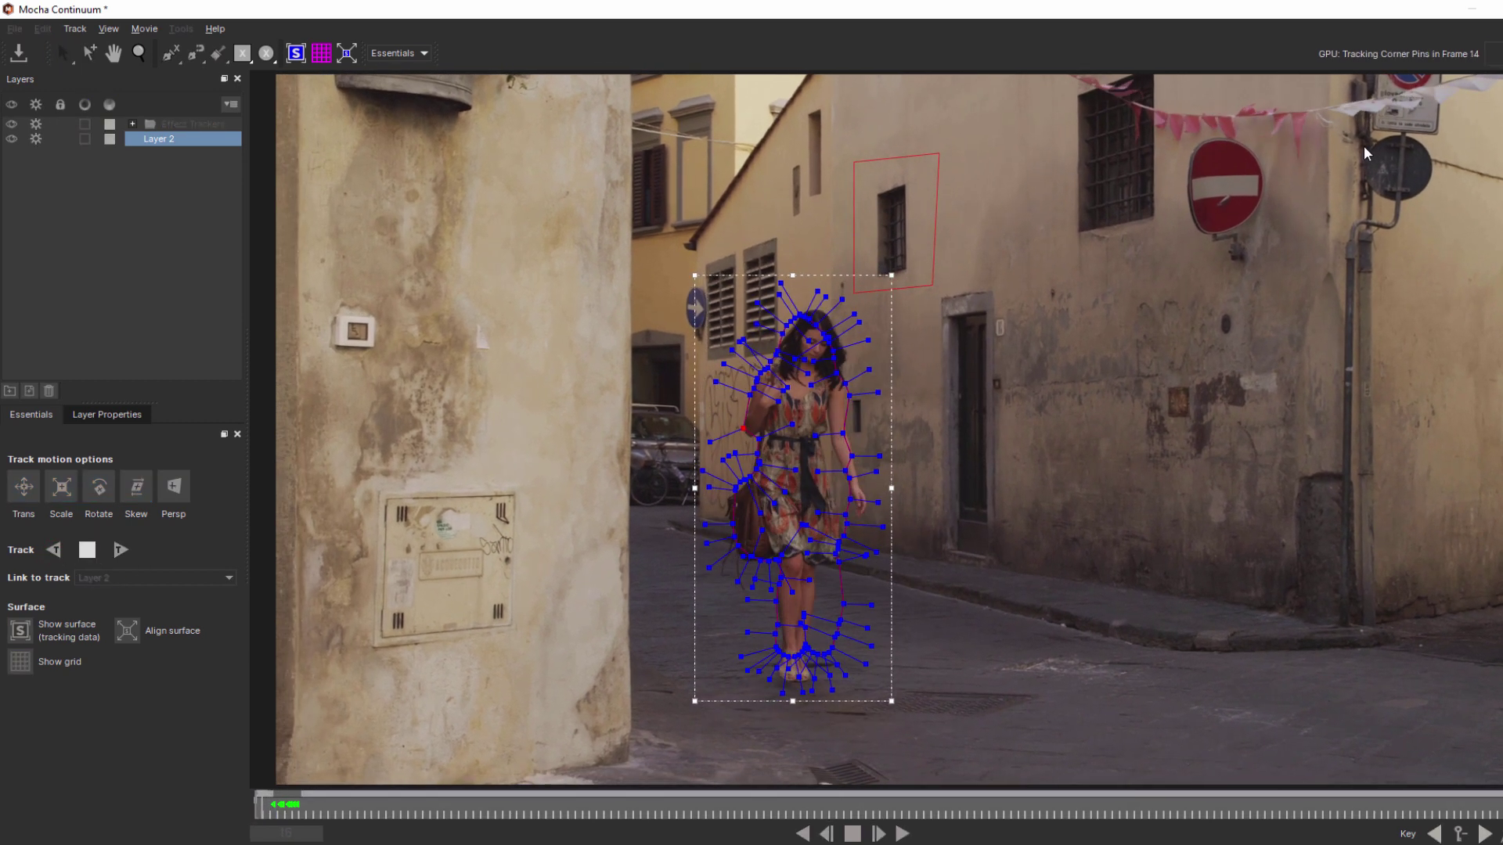
Play through the tracked mask and adjust its points around the woman's hair near frame 77
left_click(905, 834)
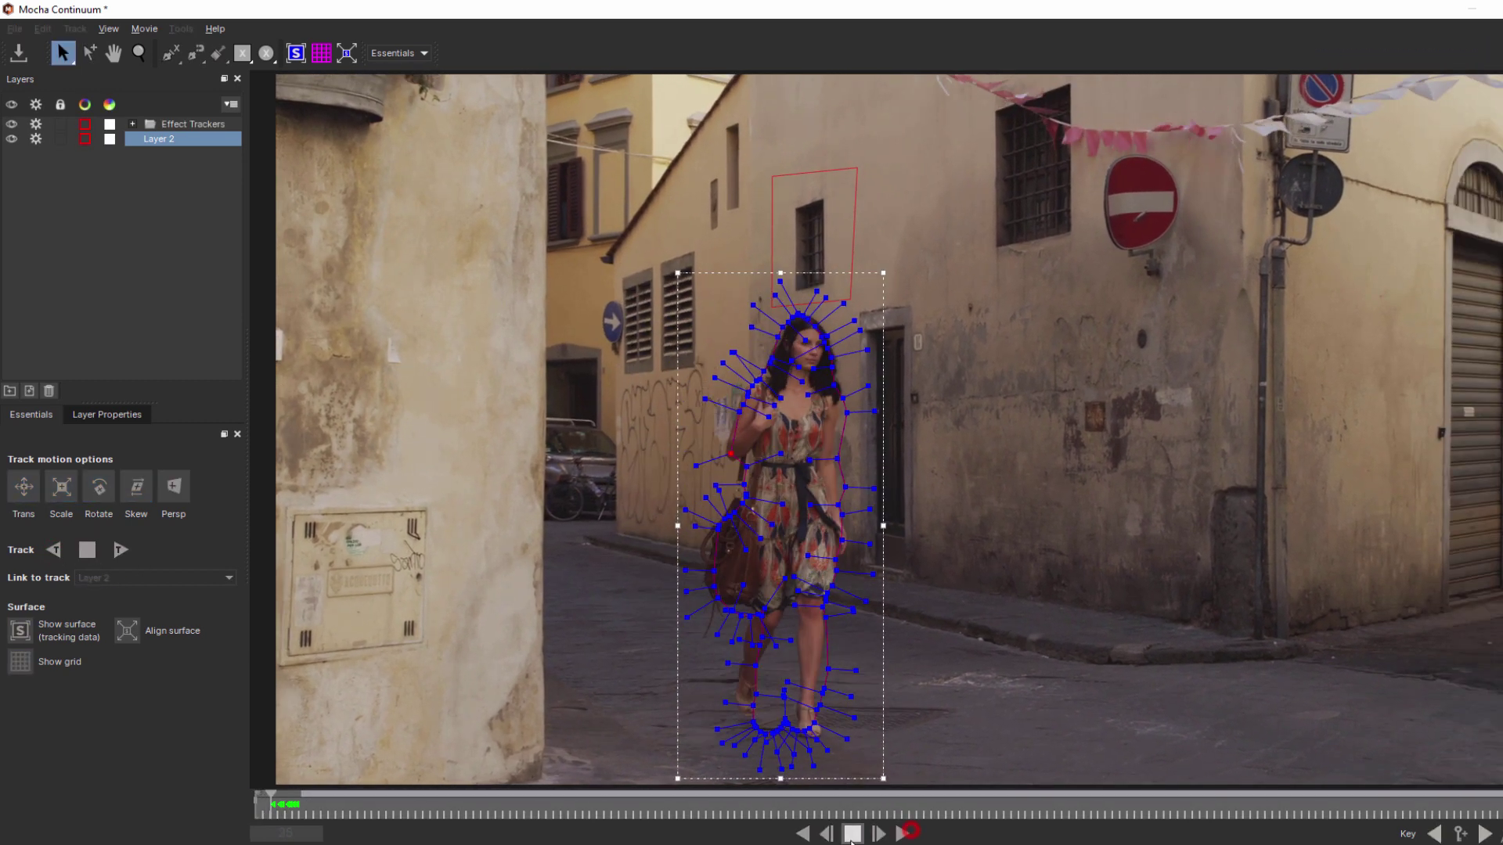
left_click(852, 834)
key("Left")
key("Left")
key("Left")
key("Left")
left_click(667, 468)
key("Right")
key("Right")
left_click_drag(834, 286, 816, 363)
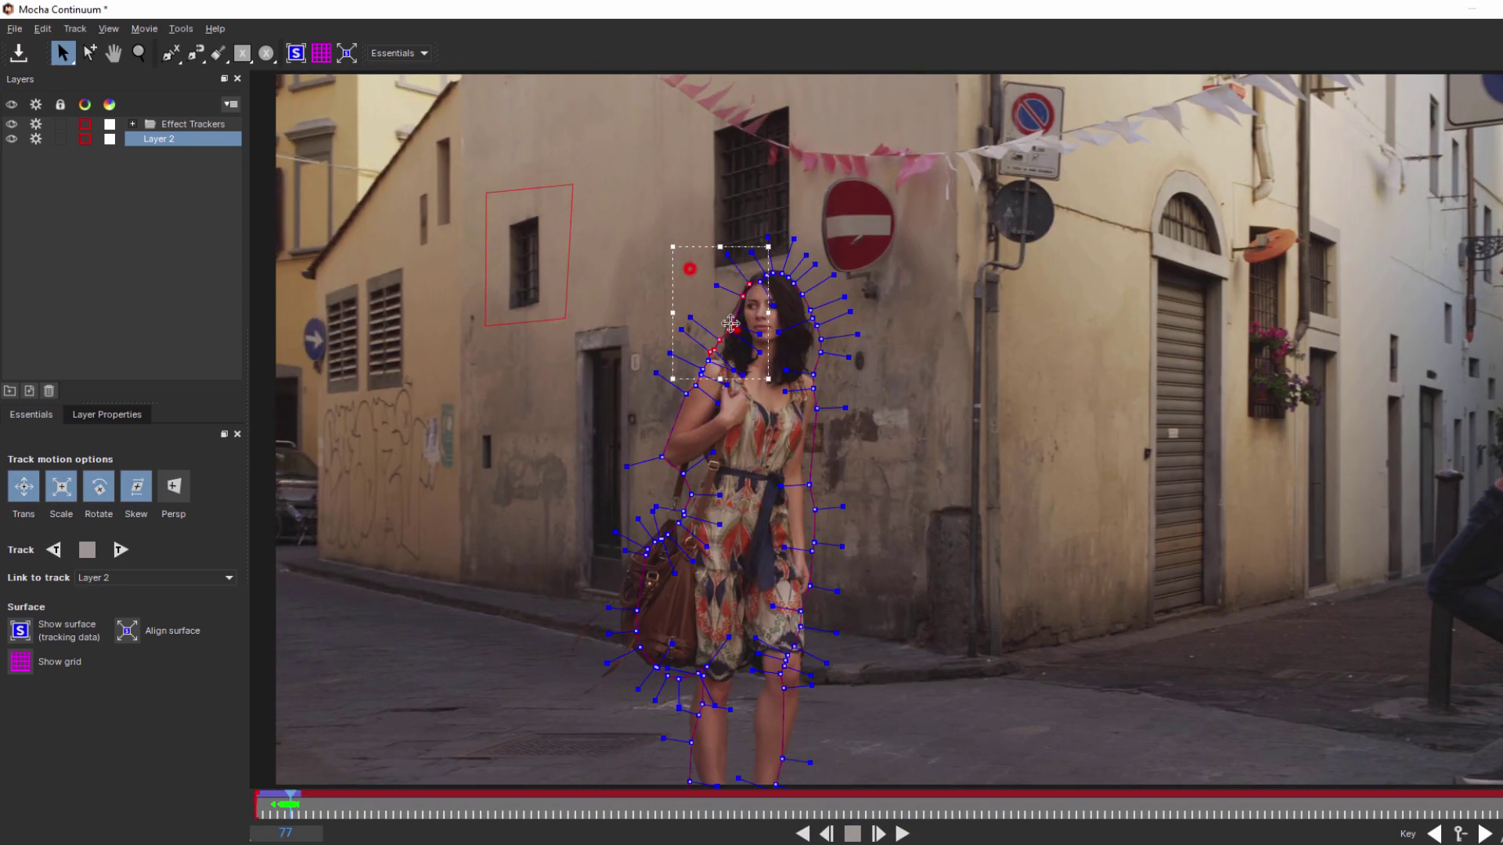
Save the Mocha project, return to After Effects and invert the PixelChooser mask
key("ctrl+q")
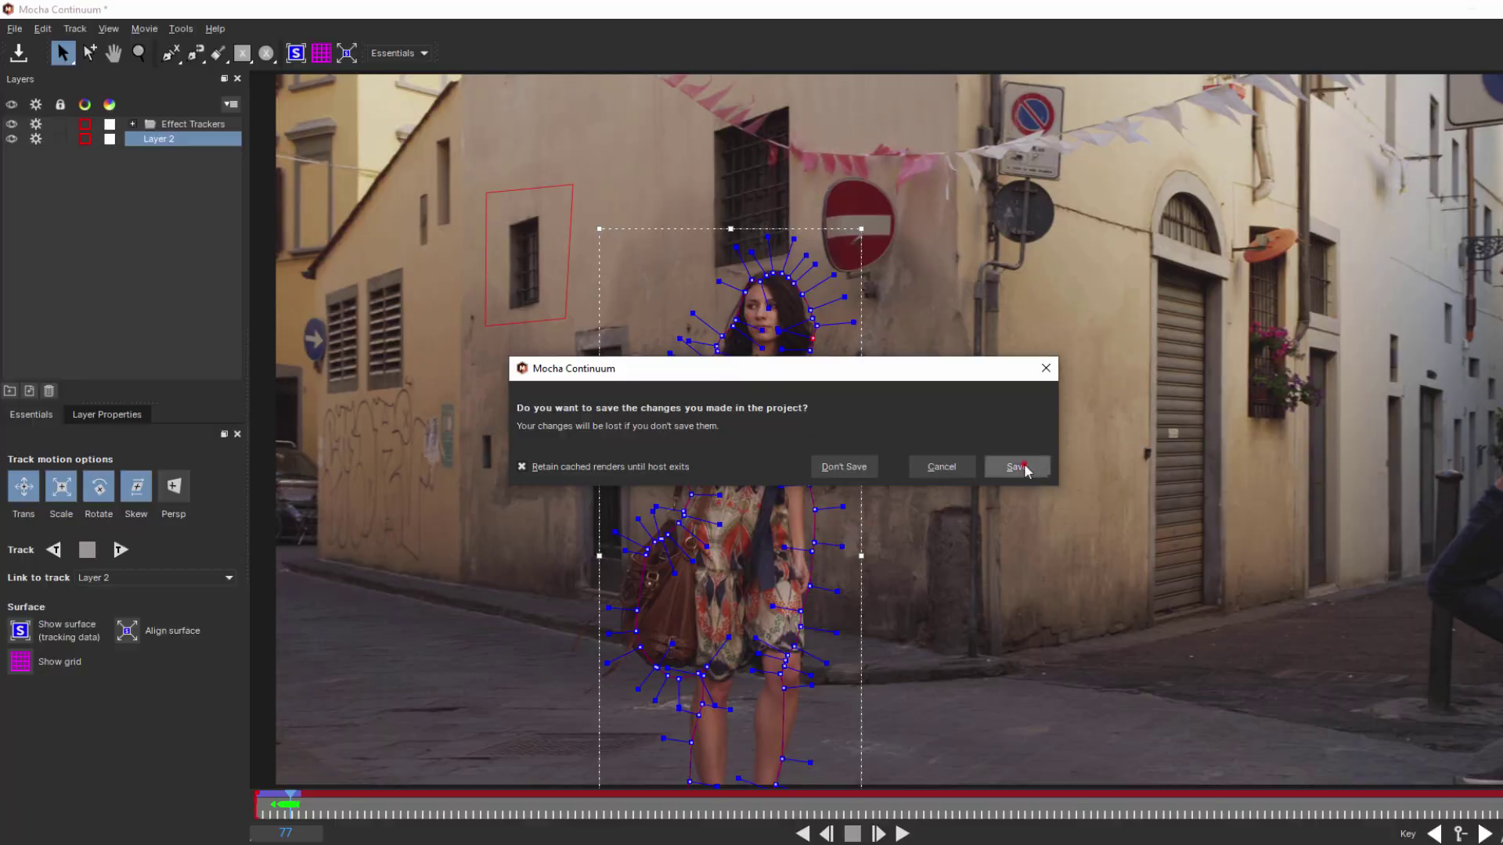
left_click(1023, 469)
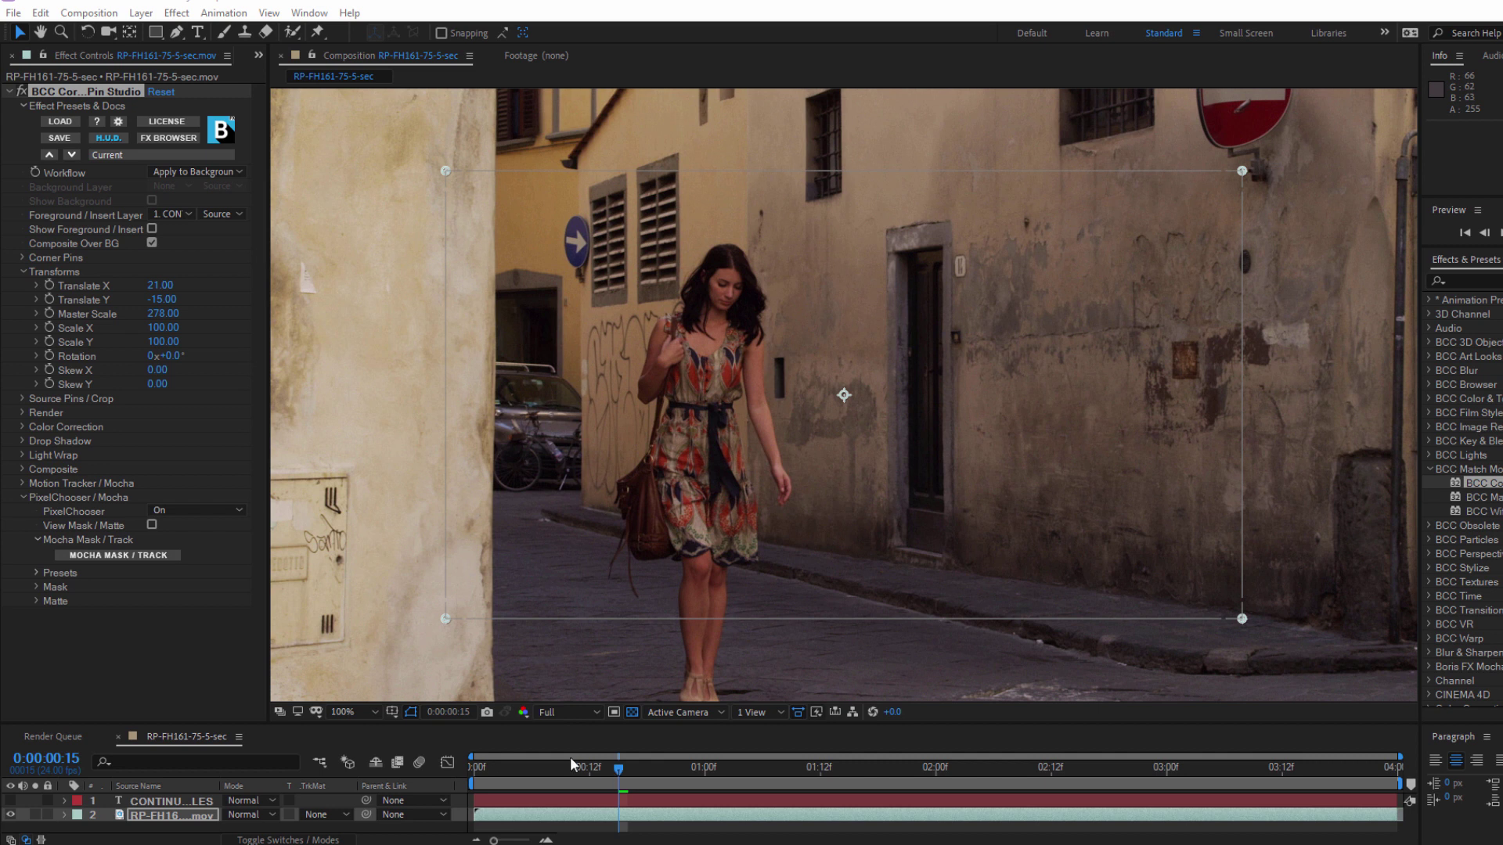
left_click(36, 586)
scroll(36, 589, "down", 3)
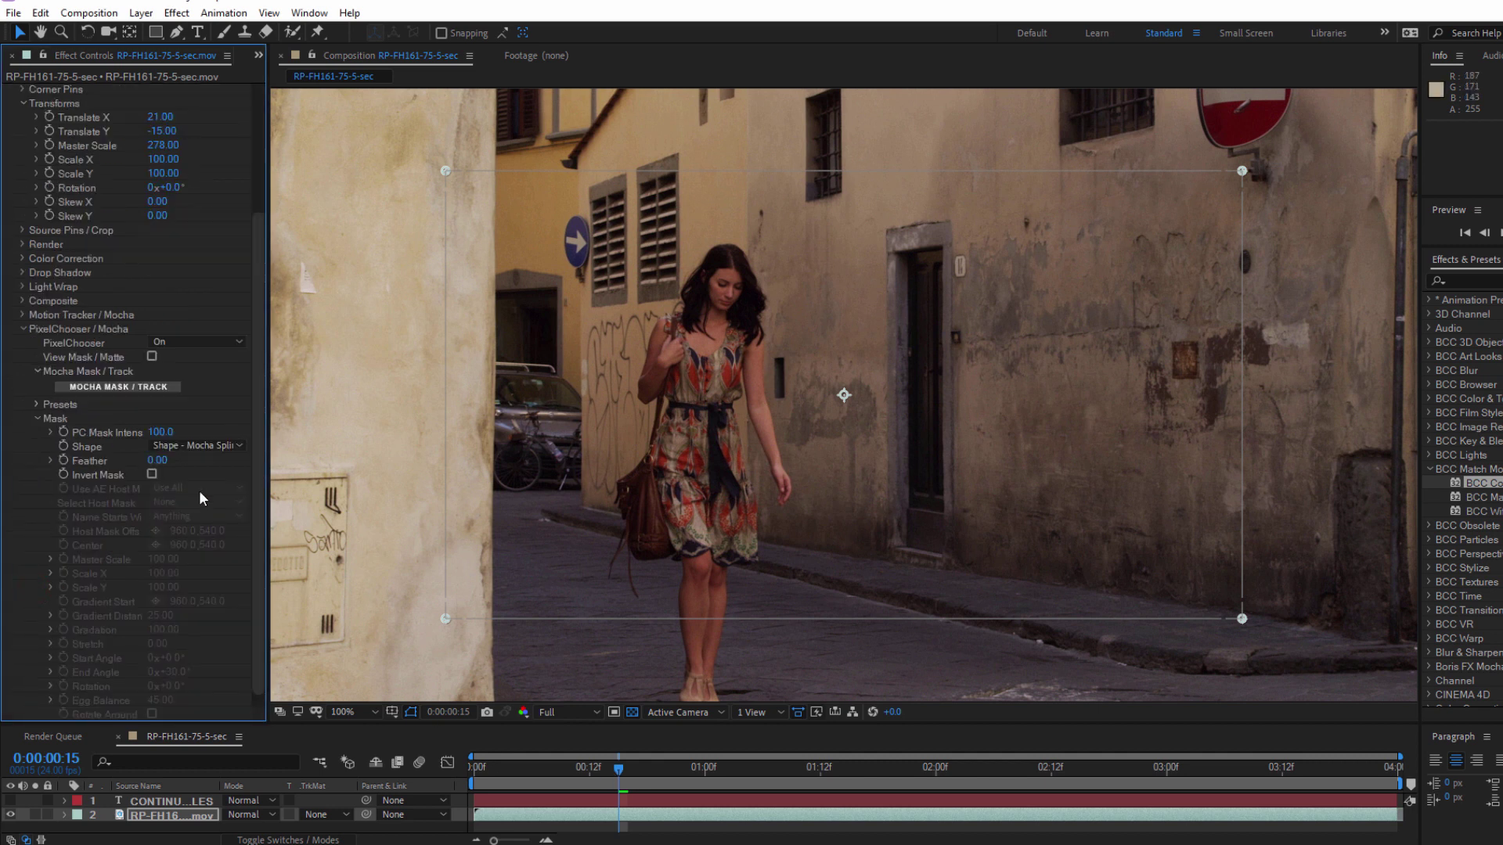
left_click(152, 474)
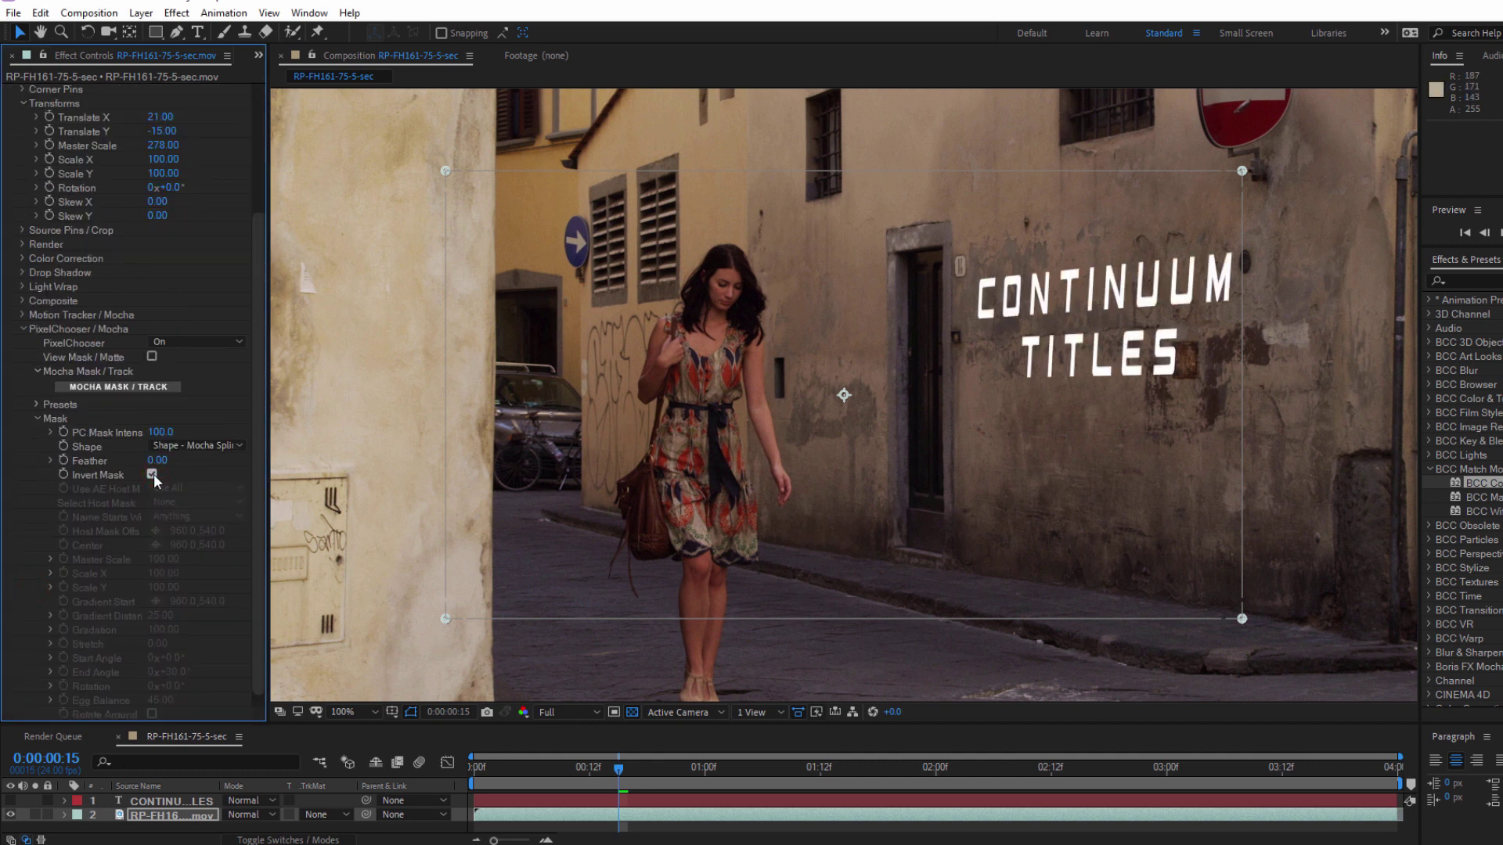
key("space")
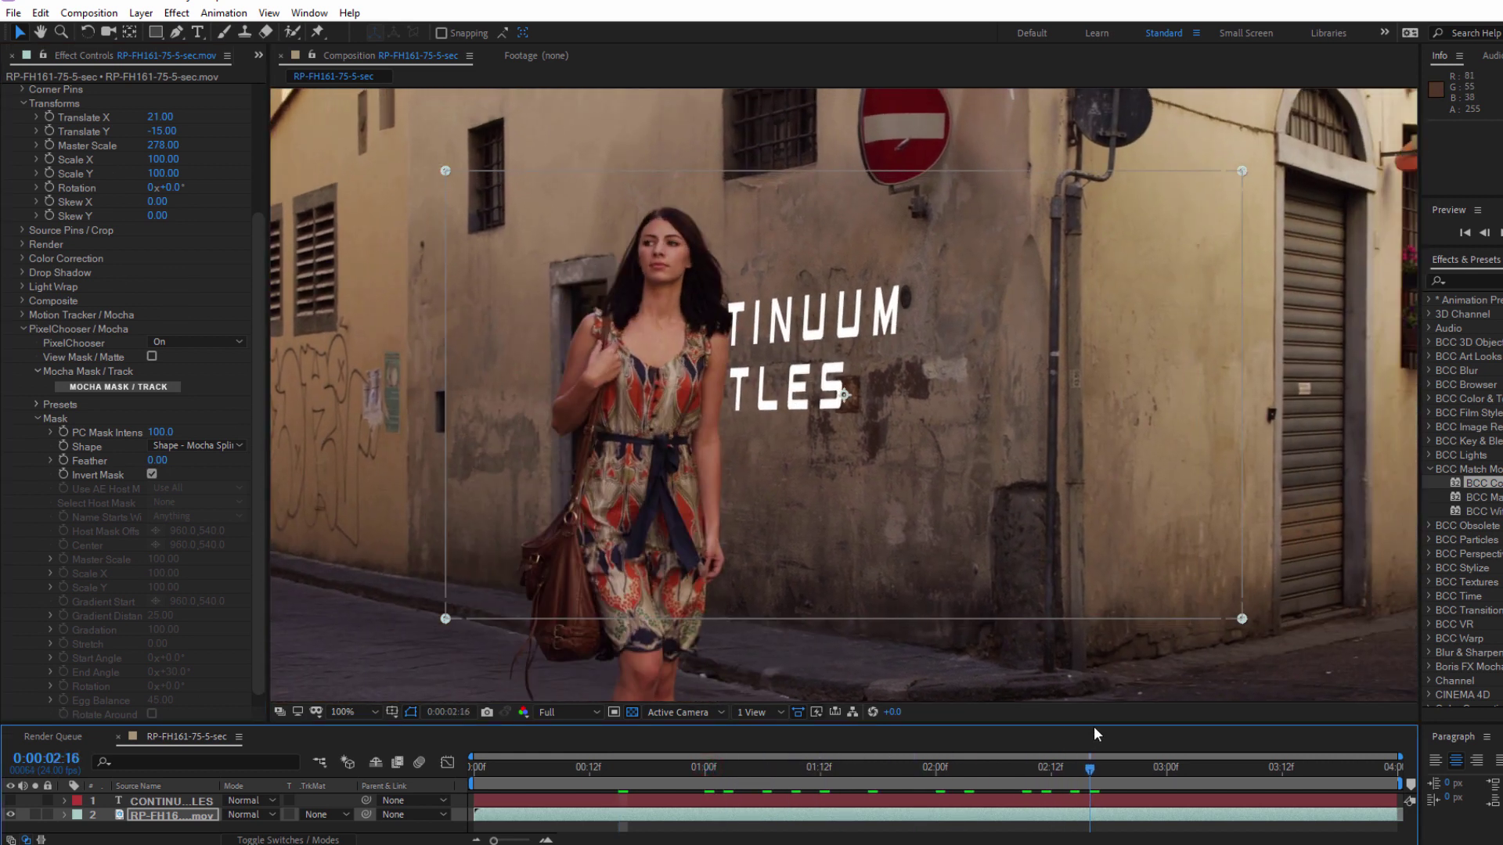
Reopen Mocha, adjust the mask point beside the woman's hair at frame 63, and save back to After Effects
left_click(132, 386)
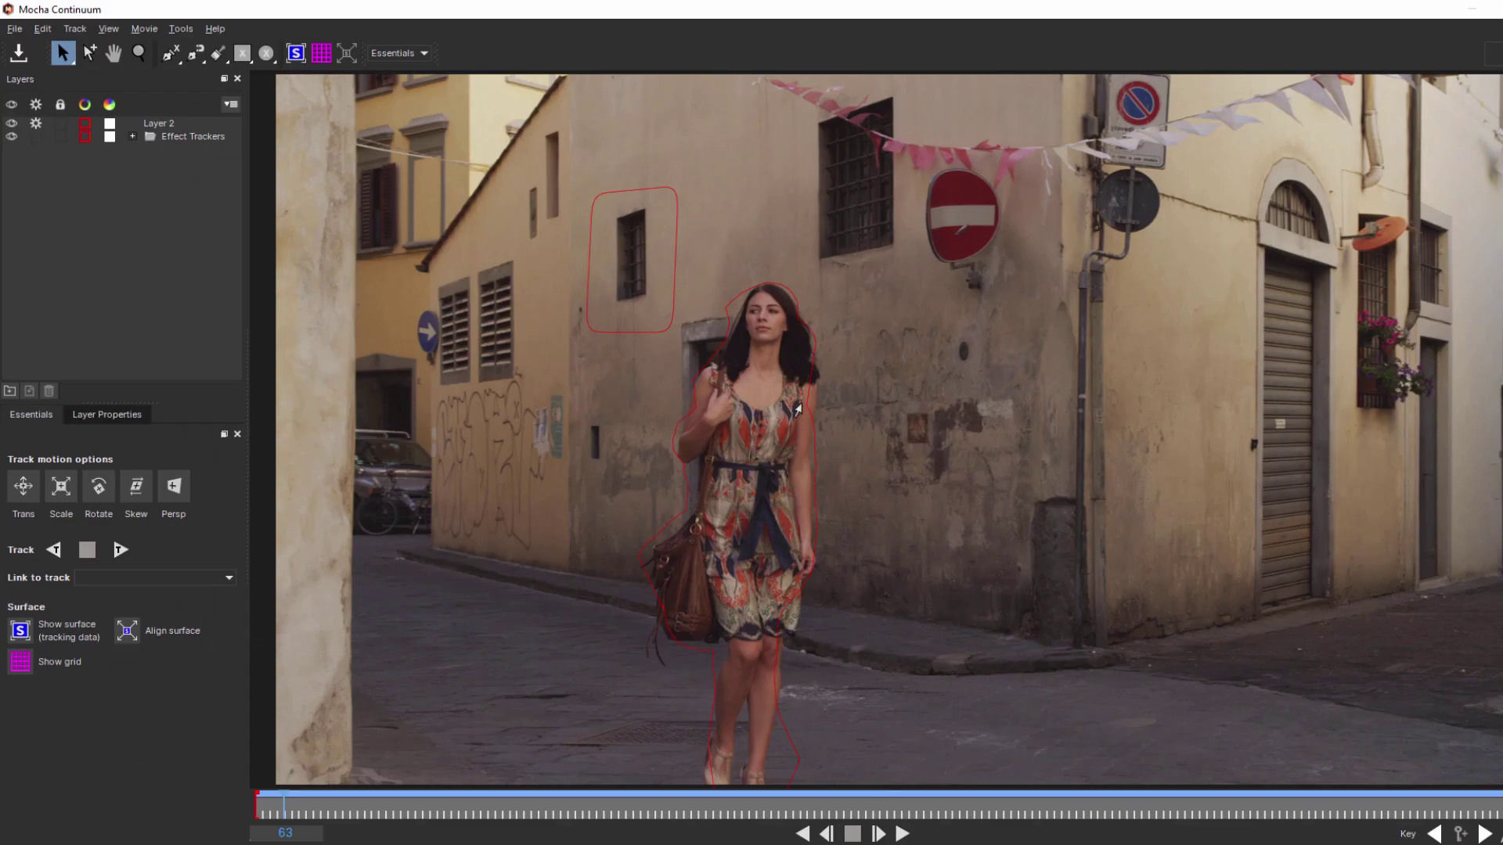
left_click(798, 409)
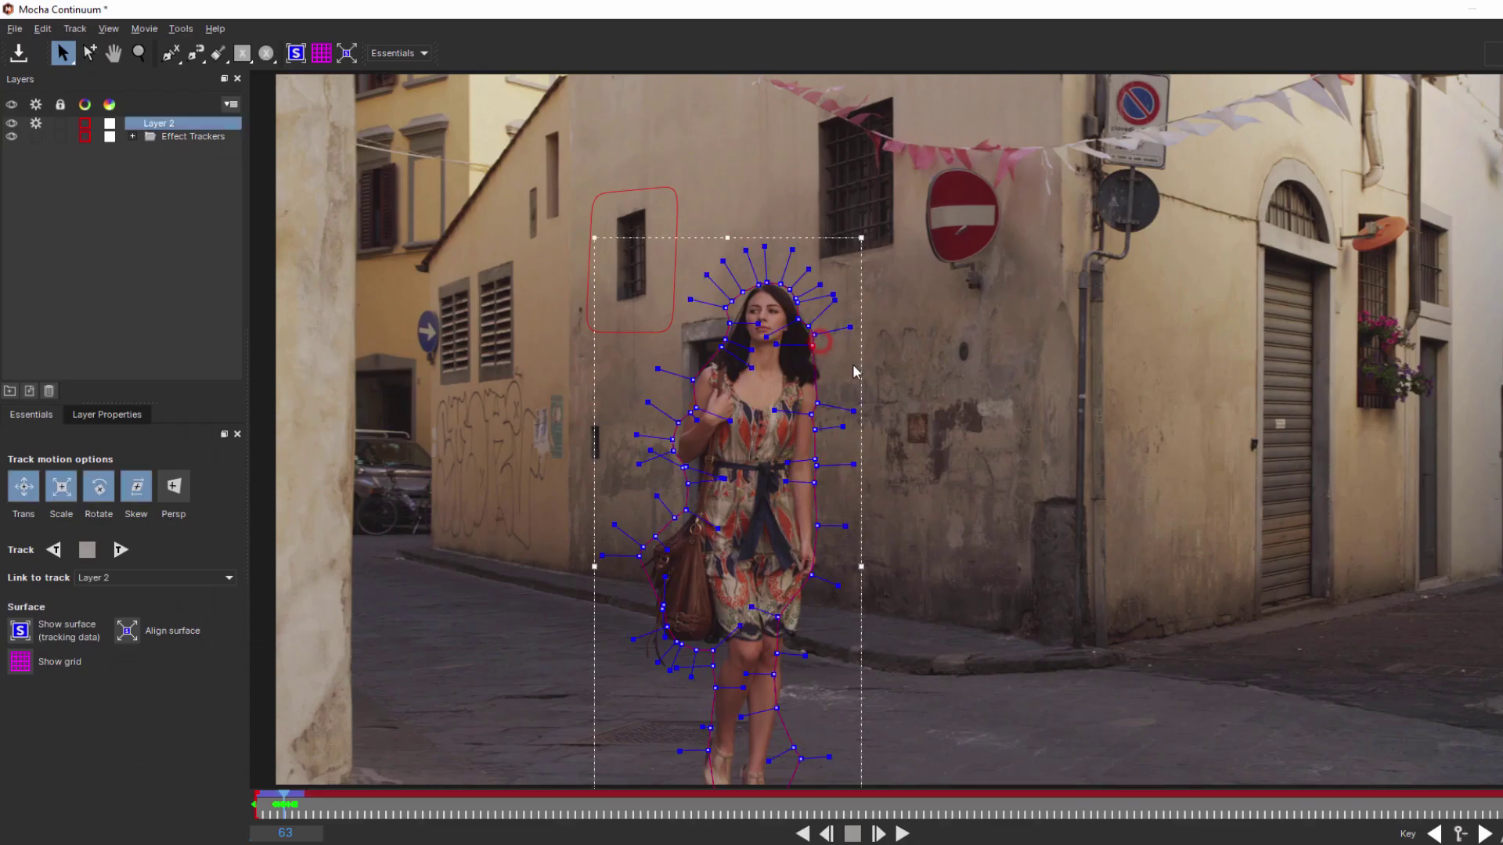
mouse_move(812, 345)
left_mouse_down()
mouse_move(821, 373)
mouse_move(811, 335)
left_mouse_up()
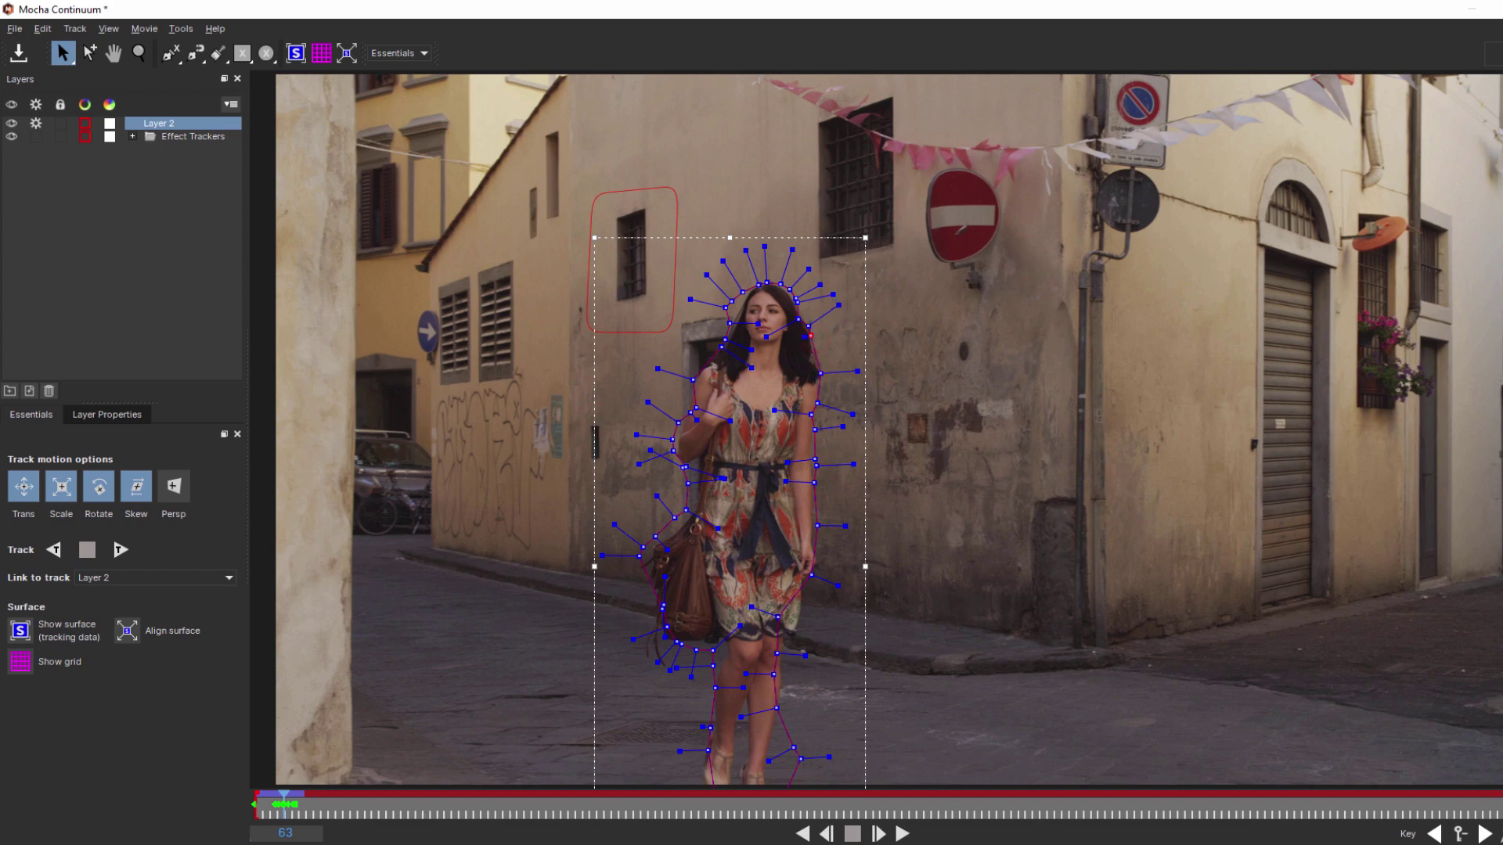
left_click(1502, 9)
left_click(1013, 469)
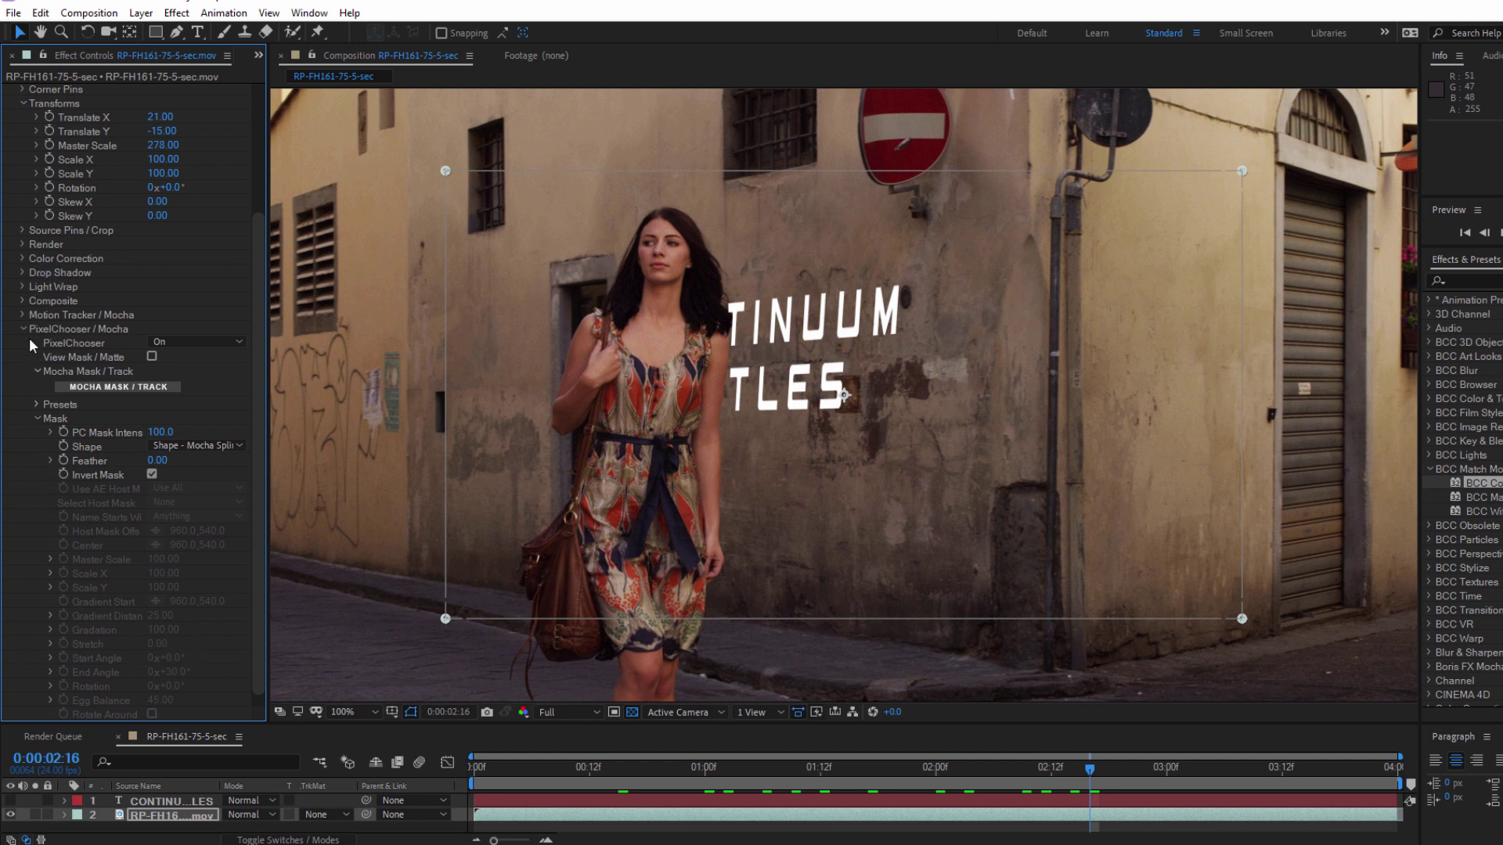
Set the PixelChooser mask's feather to 1
left_click(152, 474)
left_click(159, 462)
left_click(189, 462)
left_click_drag(162, 461, 195, 452)
left_click(161, 461)
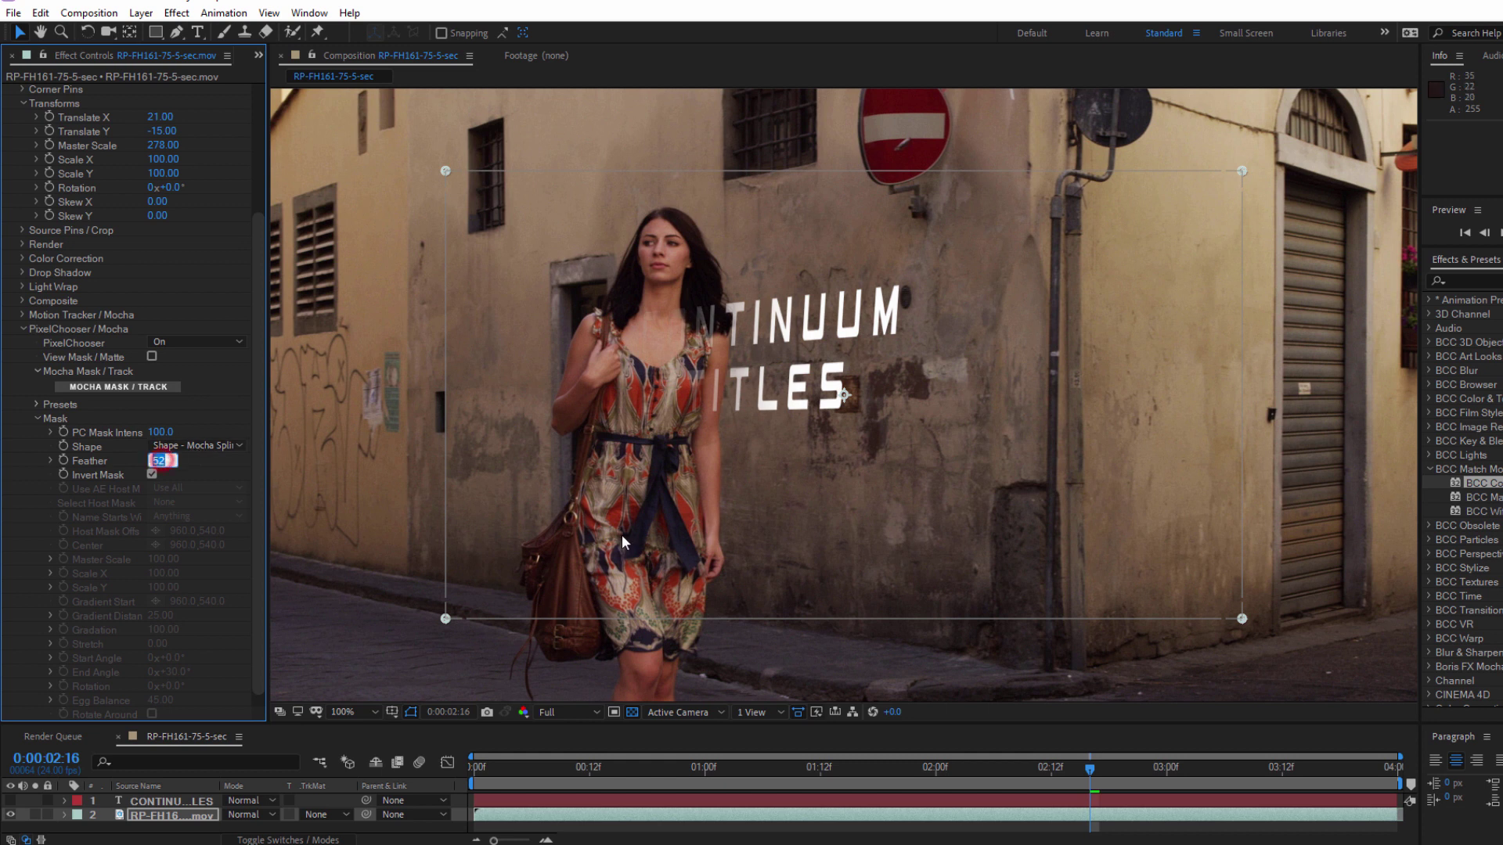
type("1")
key("Return")
Turn on Light Wrap for the title and increase its Wrap Softness
left_click(22, 286)
left_click(152, 300)
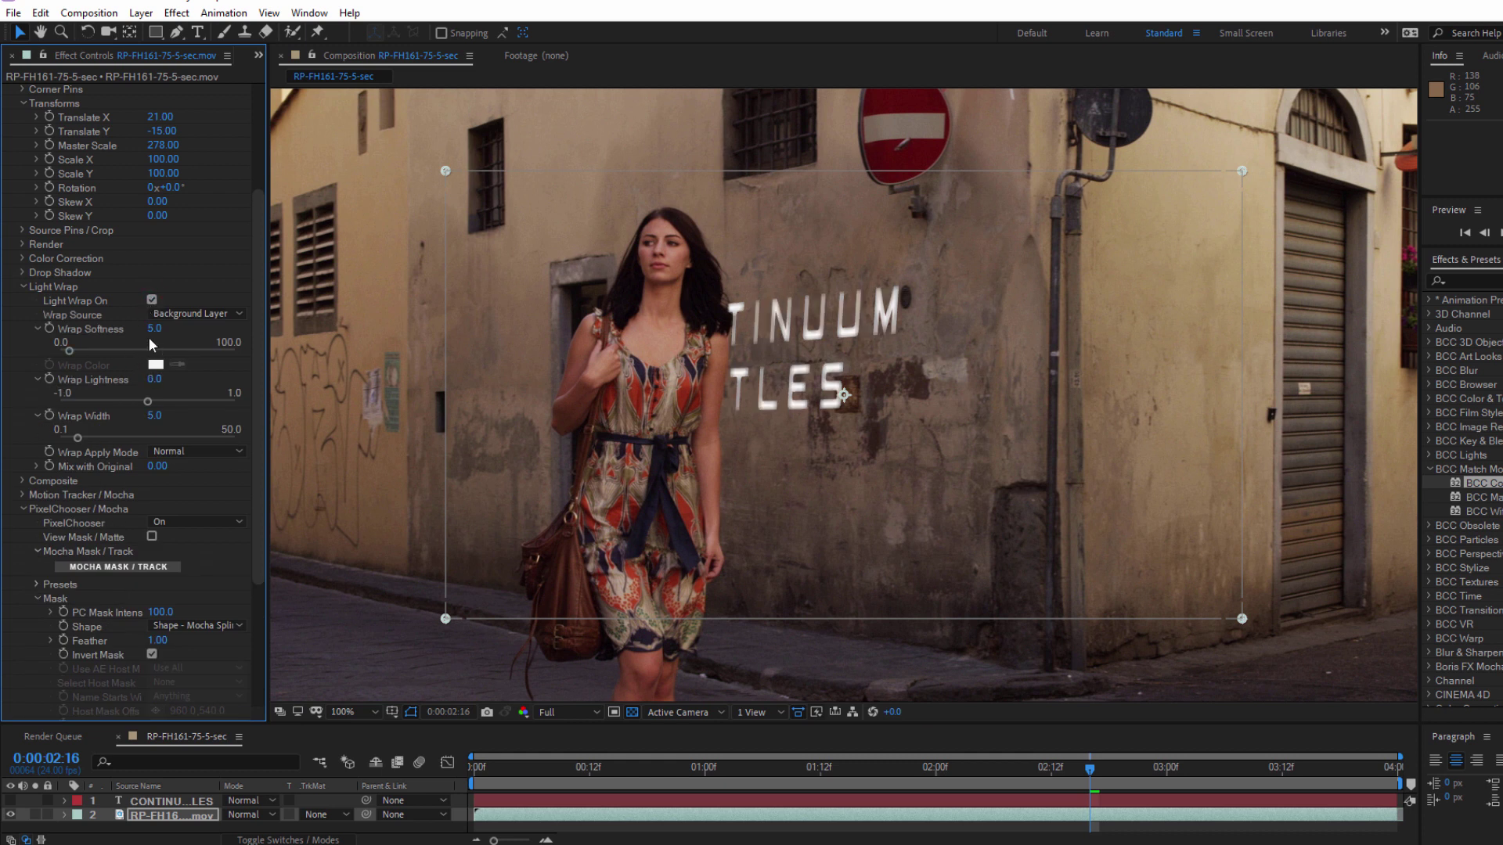
mouse_move(68, 352)
left_mouse_down()
mouse_move(104, 351)
mouse_move(91, 354)
left_mouse_up()
left_click(21, 287)
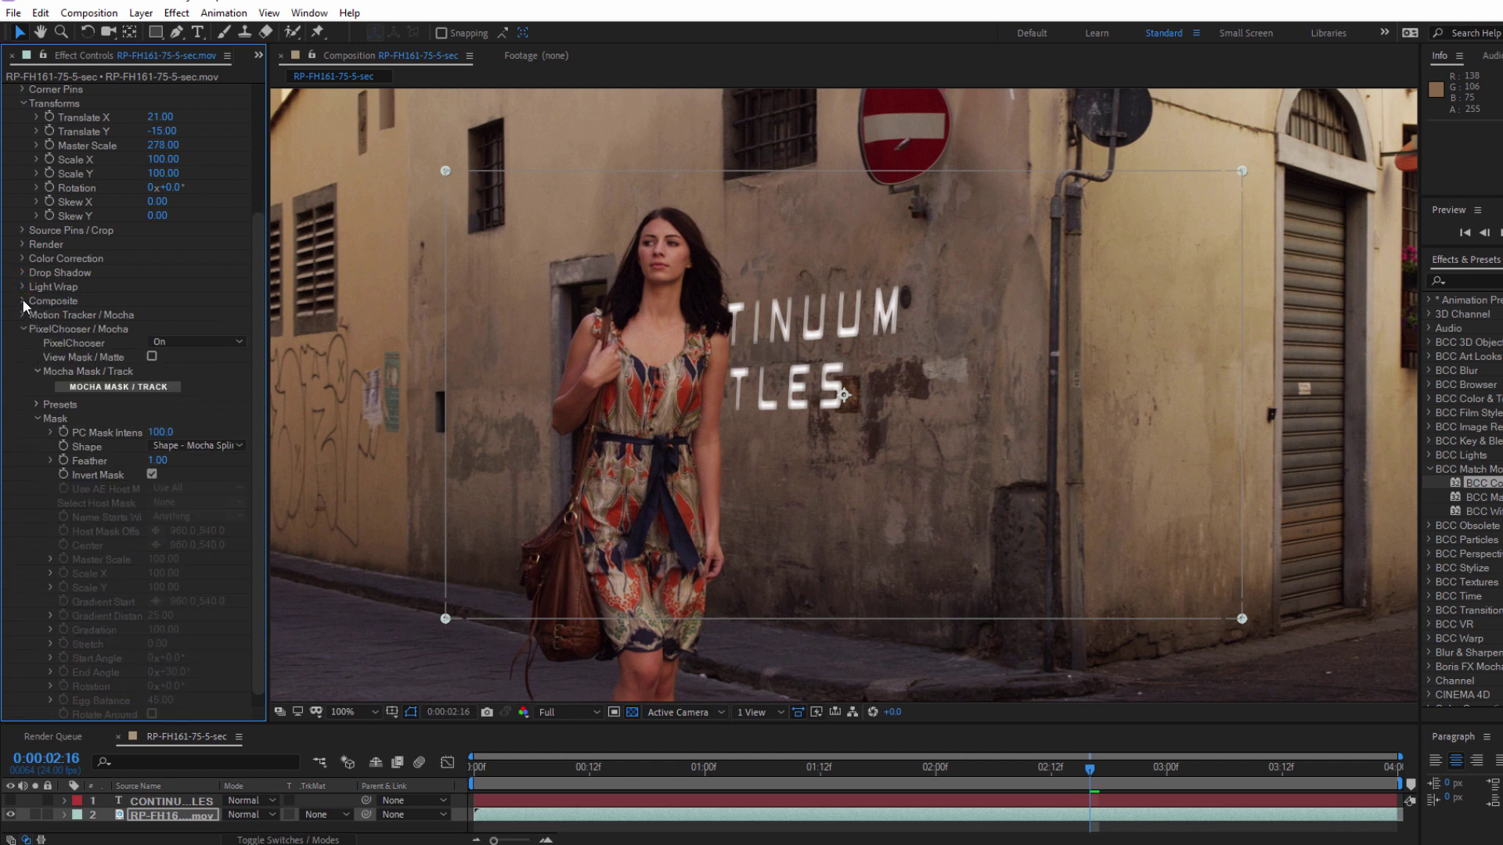
Set the Composite apply mode to Overlay and preview the composition from the first frame
left_click(23, 300)
left_click(172, 340)
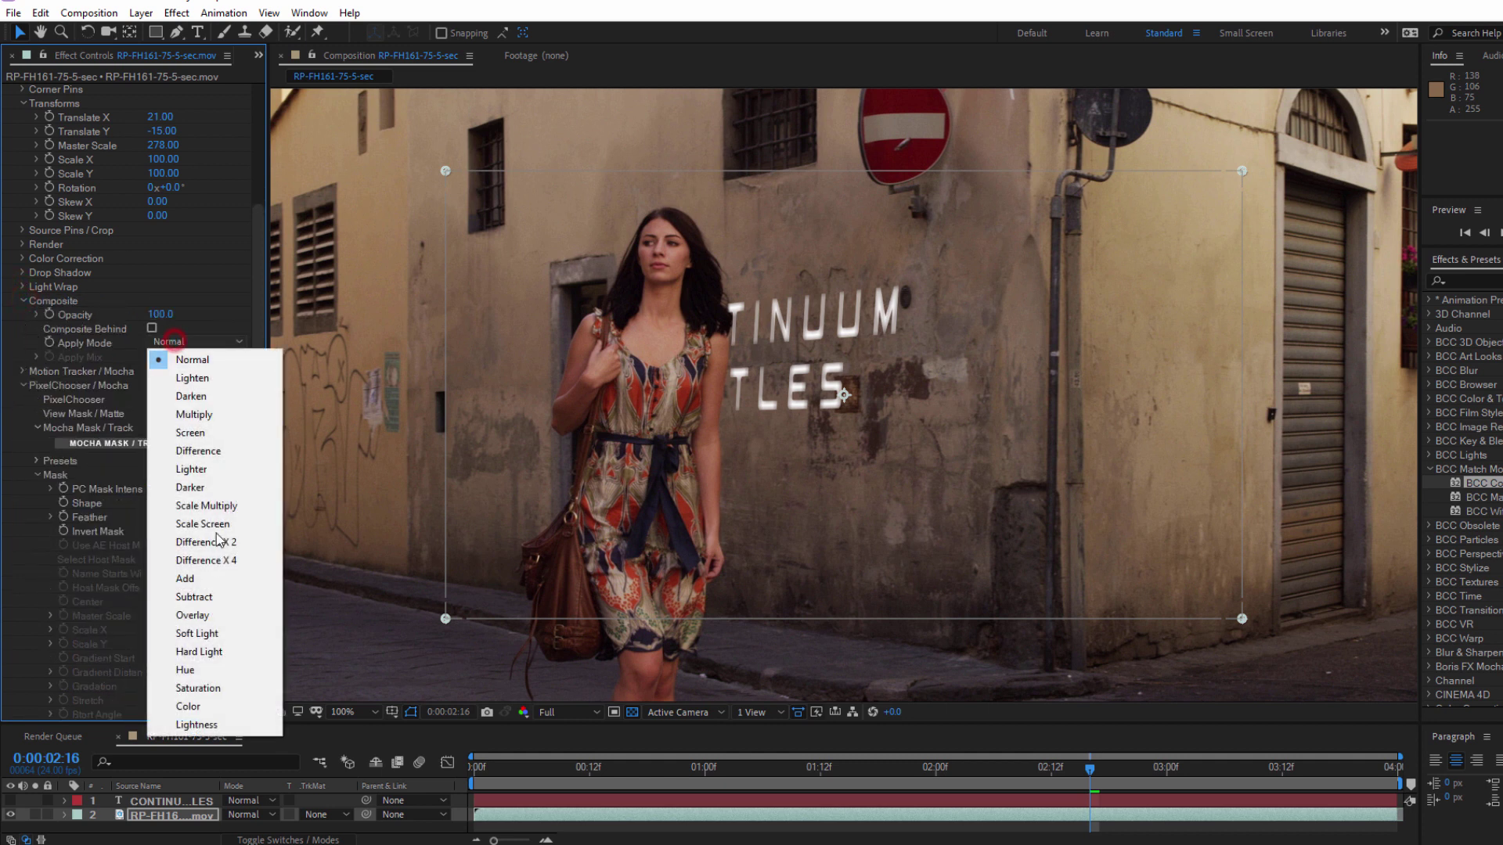
left_click(218, 618)
left_click_drag(498, 771, 401, 770)
key("space")
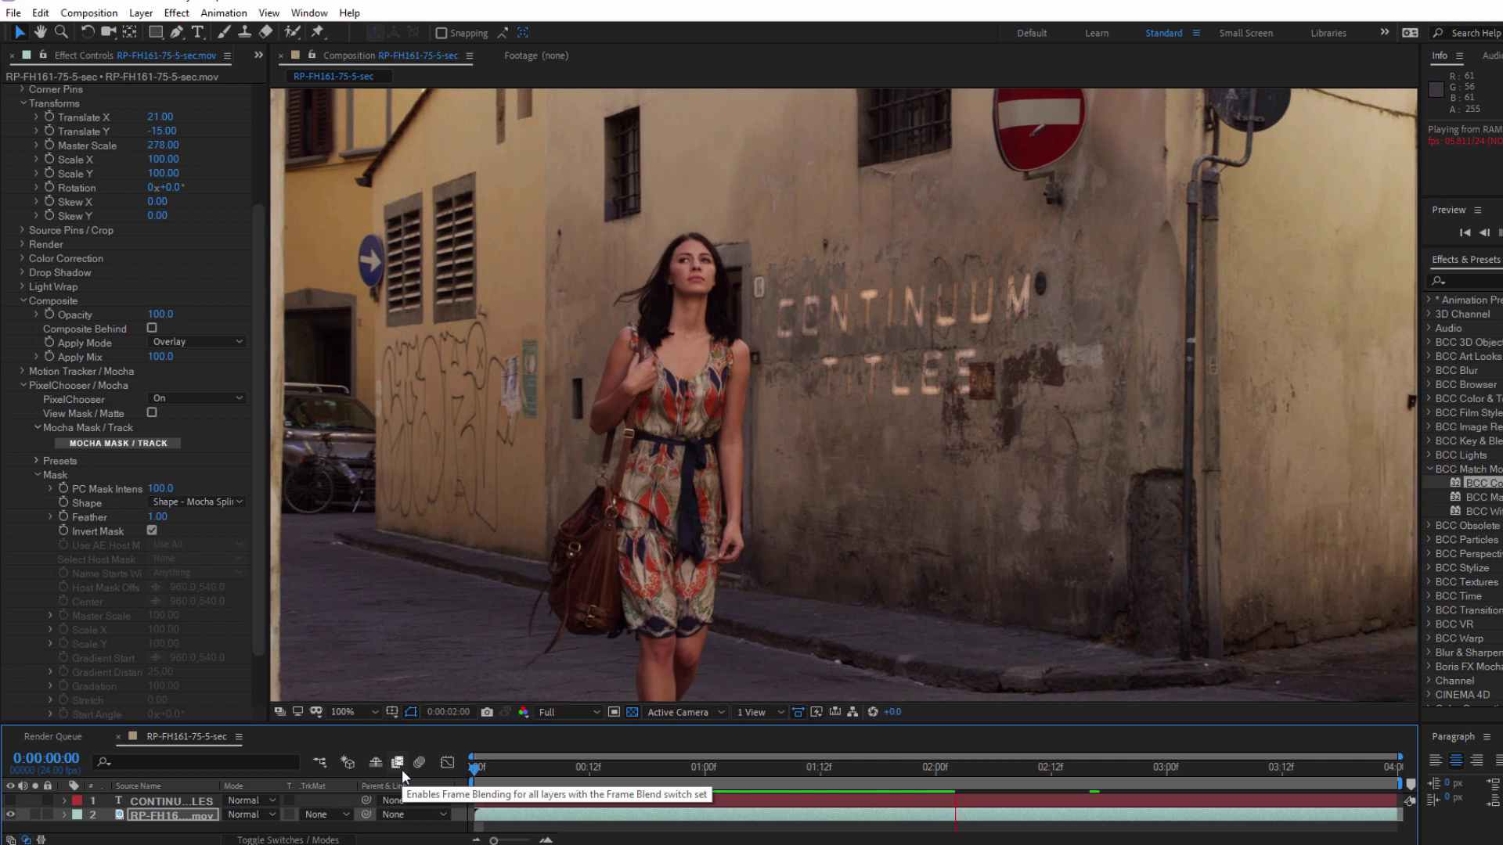
key("space")
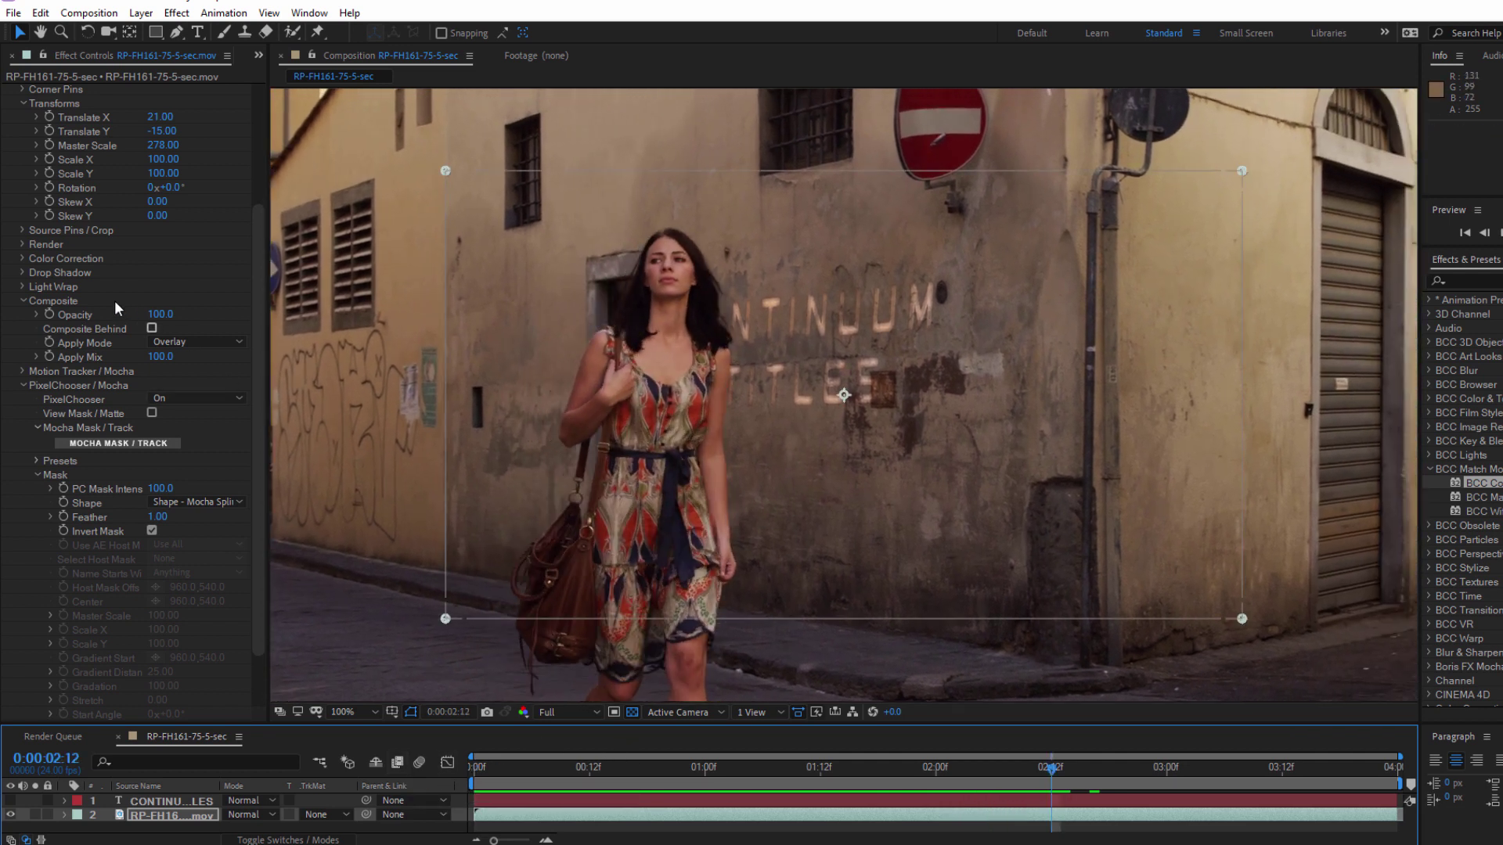
Turn on the title's drop shadow
left_click(18, 274)
left_click(152, 285)
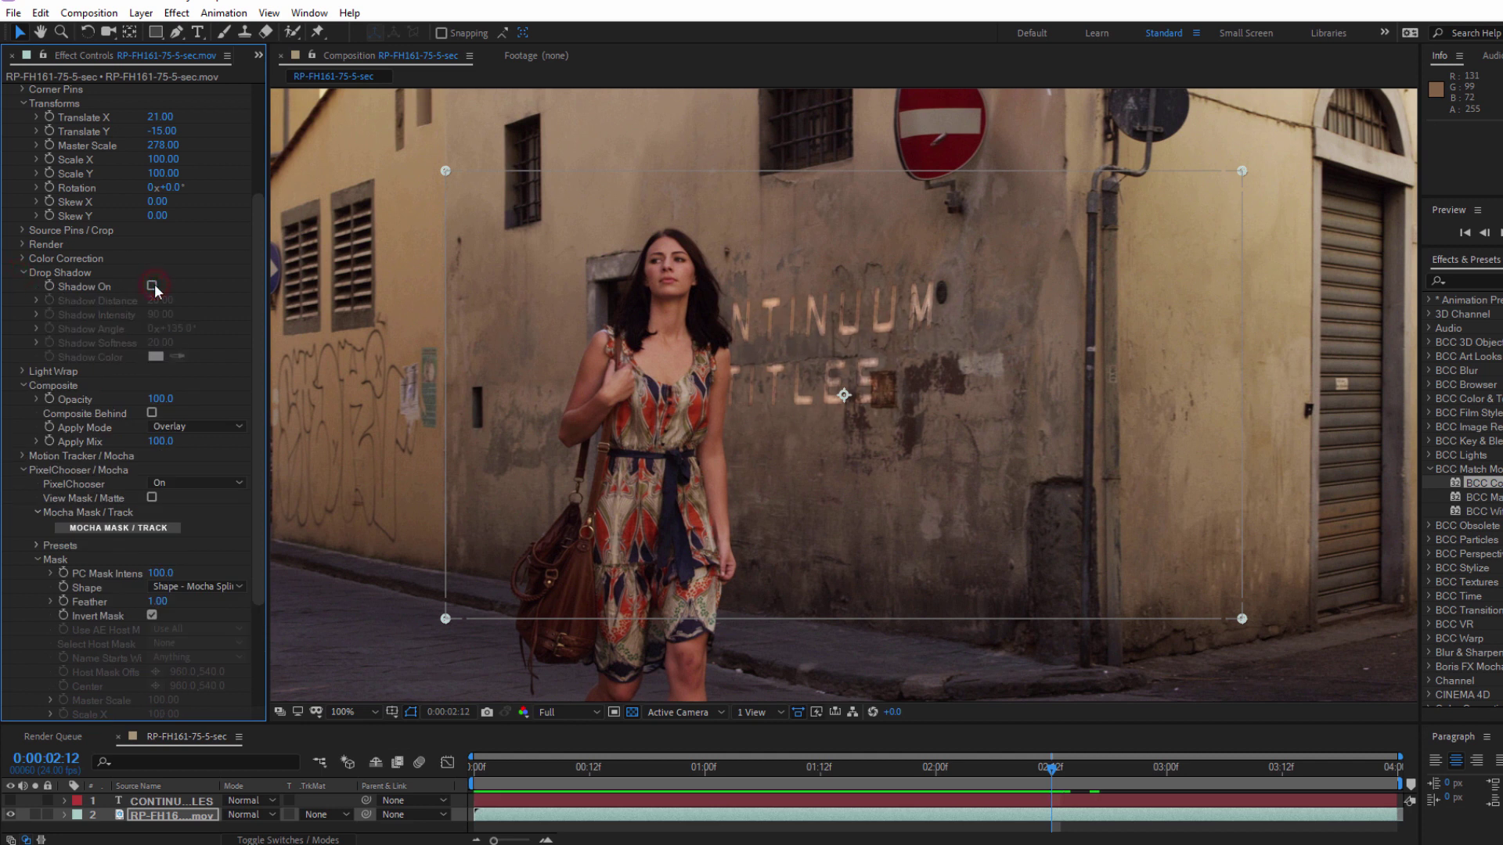